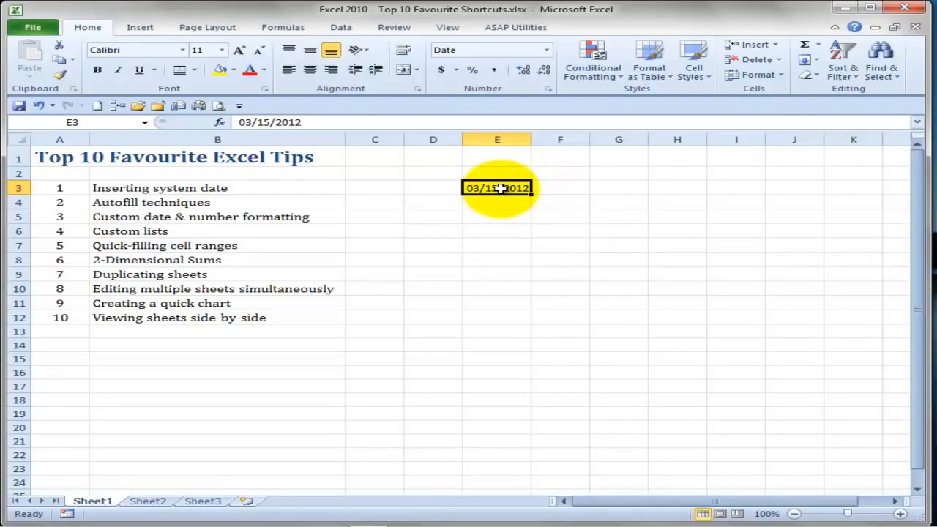
- Apply the custom date format "mmmm yyyy" to the date in cell E3
left_click(548, 88)
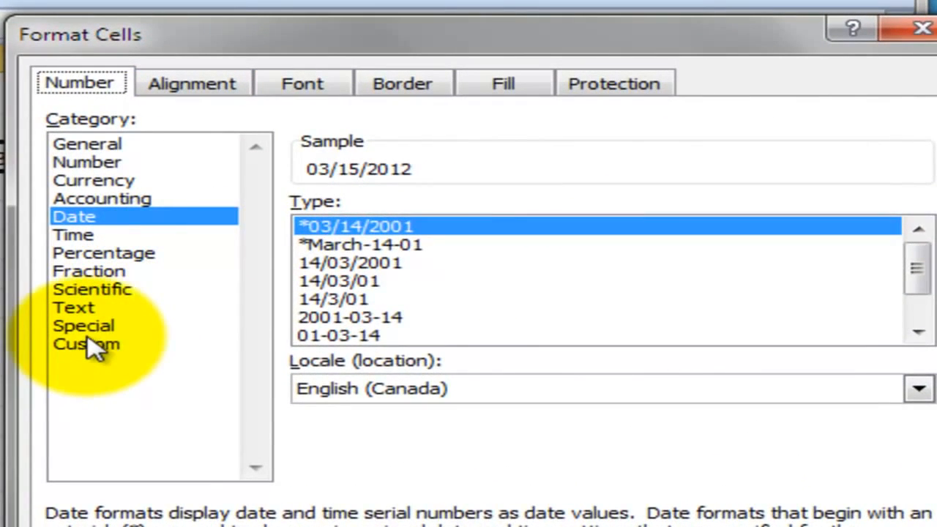
left_click(432, 291)
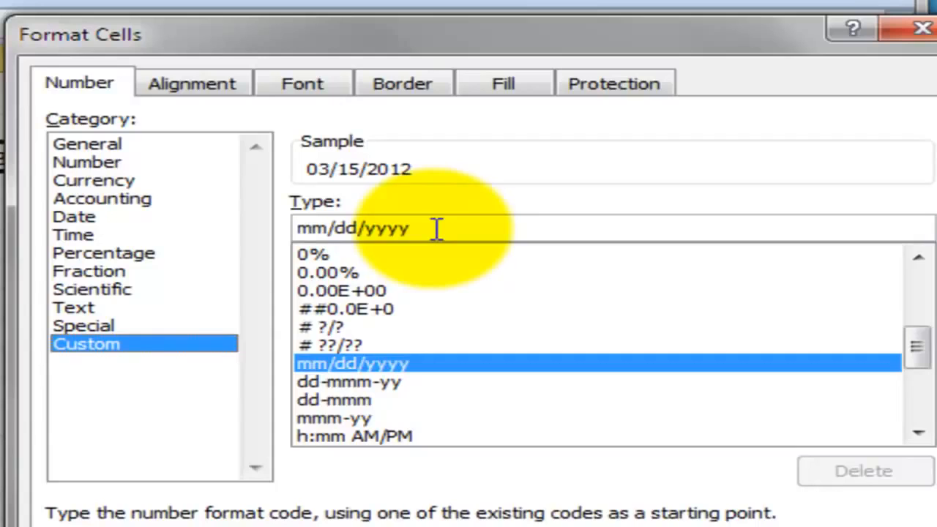
left_click_drag(420, 230, 286, 226)
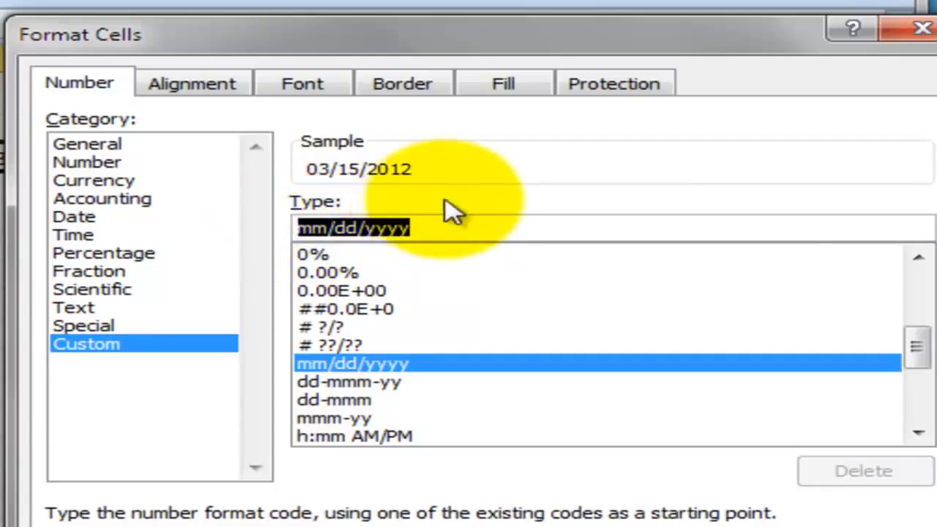
type("mmmm")
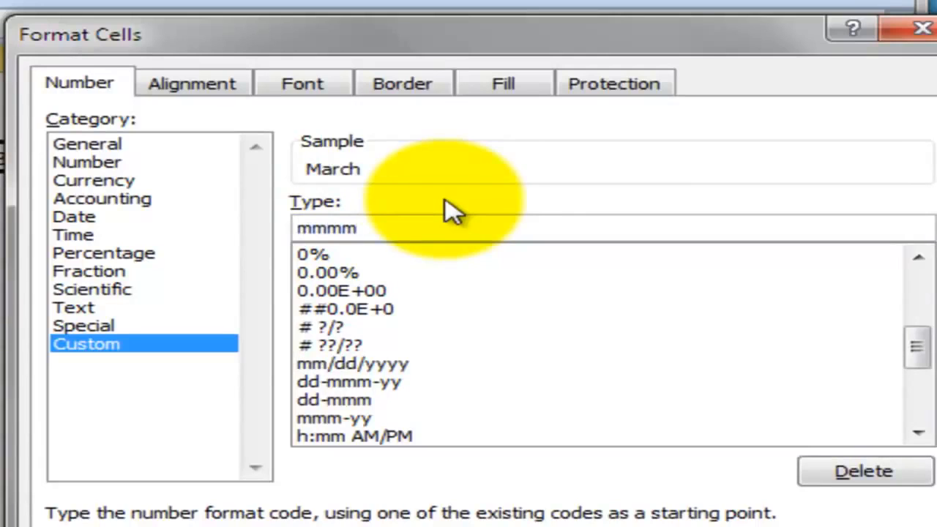
type(" yyyy")
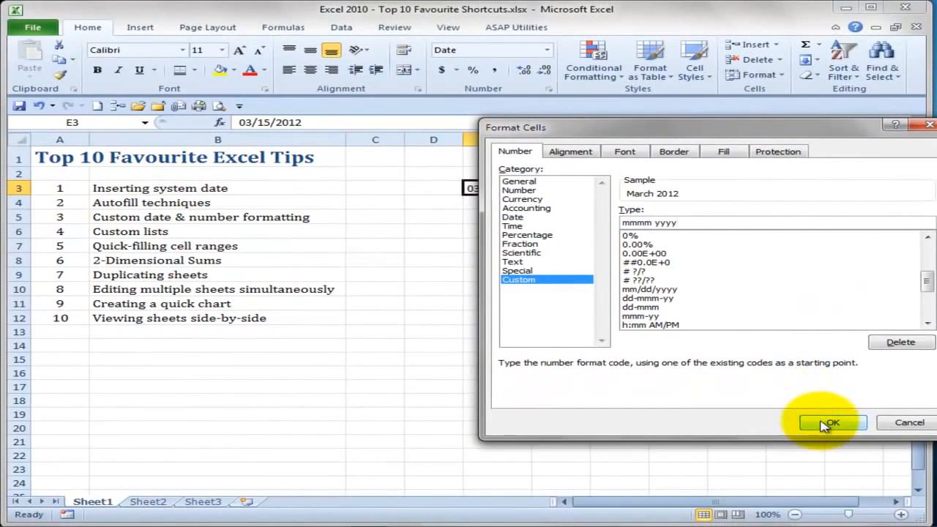
left_click(827, 423)
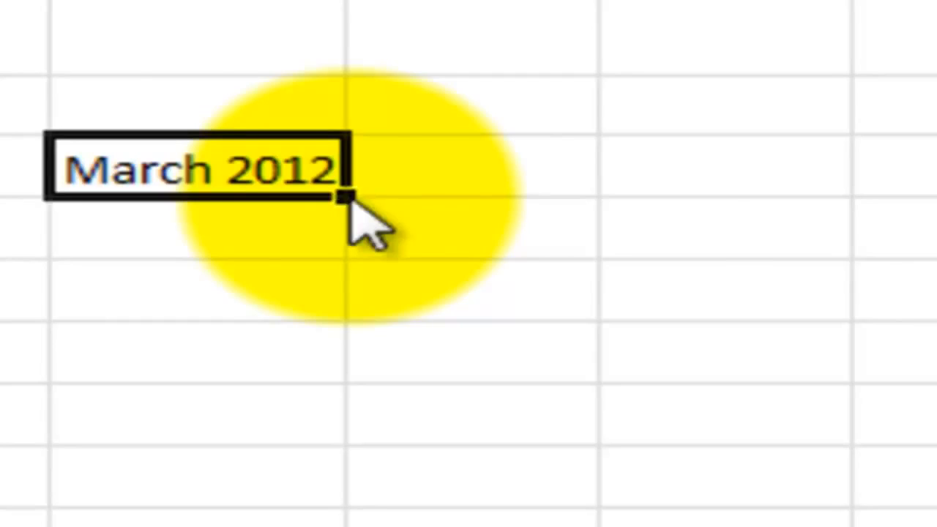
- Extend the date in E3 across to G3 as a date series by month, and autofit columns E to G
left_click_drag(351, 201, 721, 171)
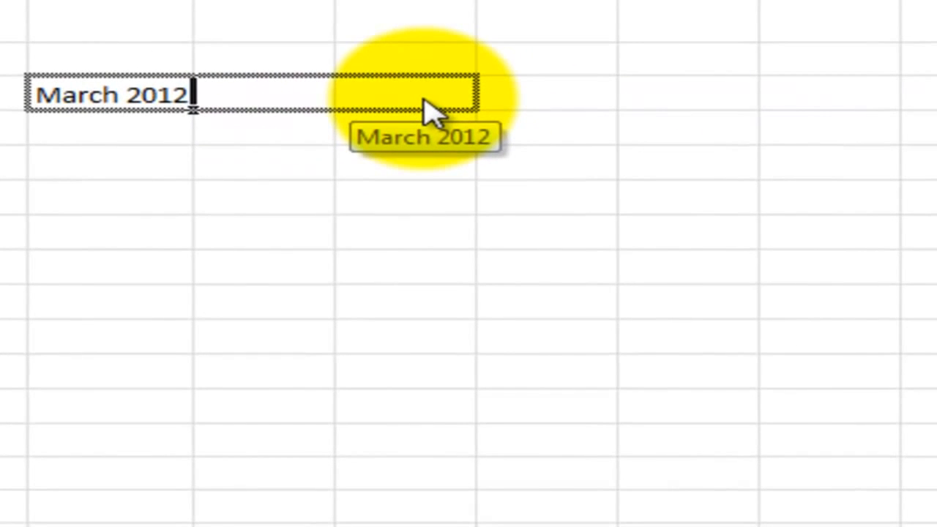
left_click_drag(425, 103, 425, 103)
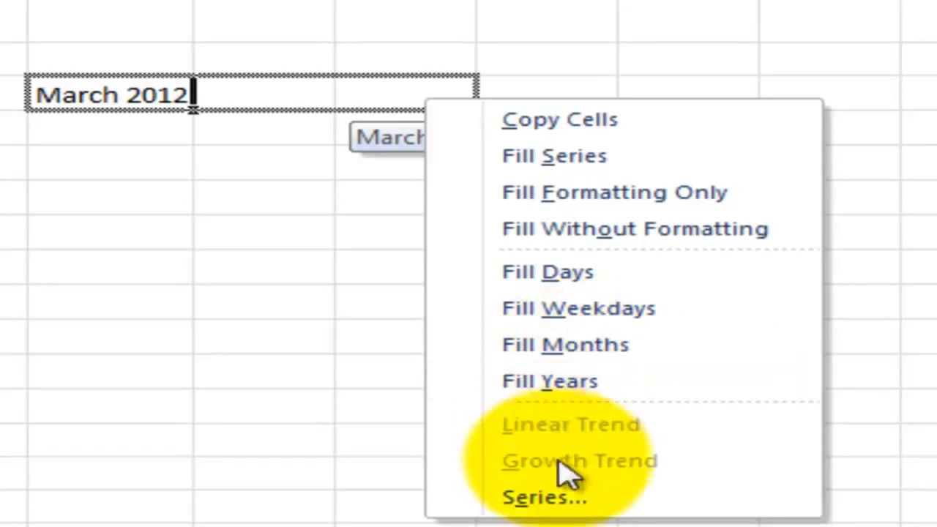
left_click(529, 503)
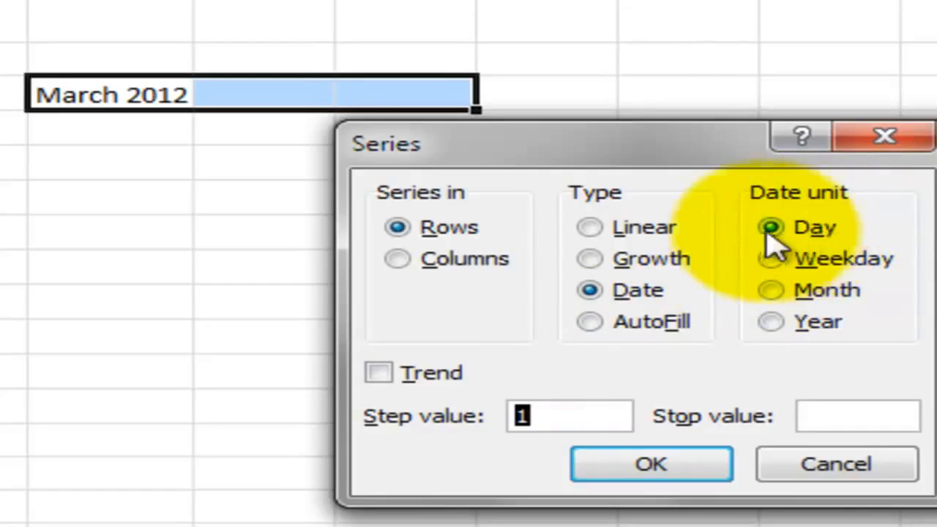
left_click(780, 306)
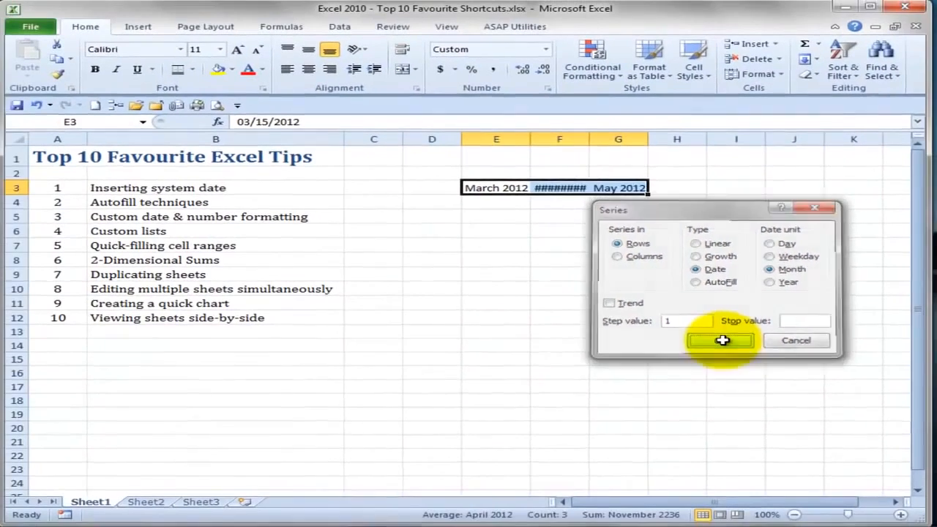
left_click(650, 464)
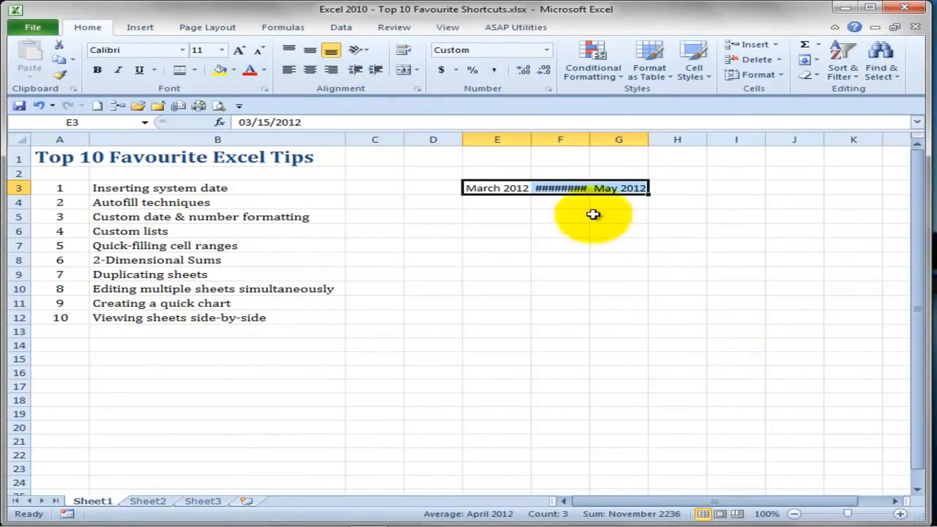
left_click_drag(508, 140, 666, 136)
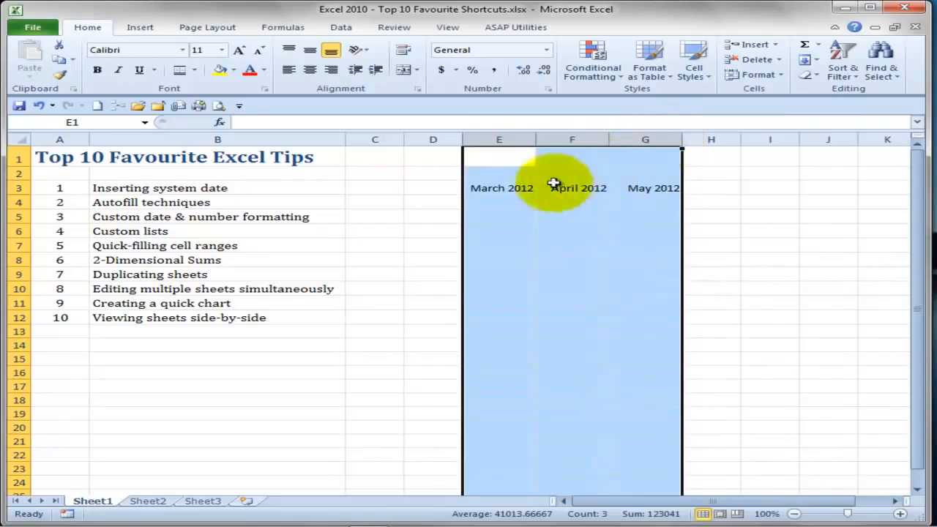
left_click(496, 191)
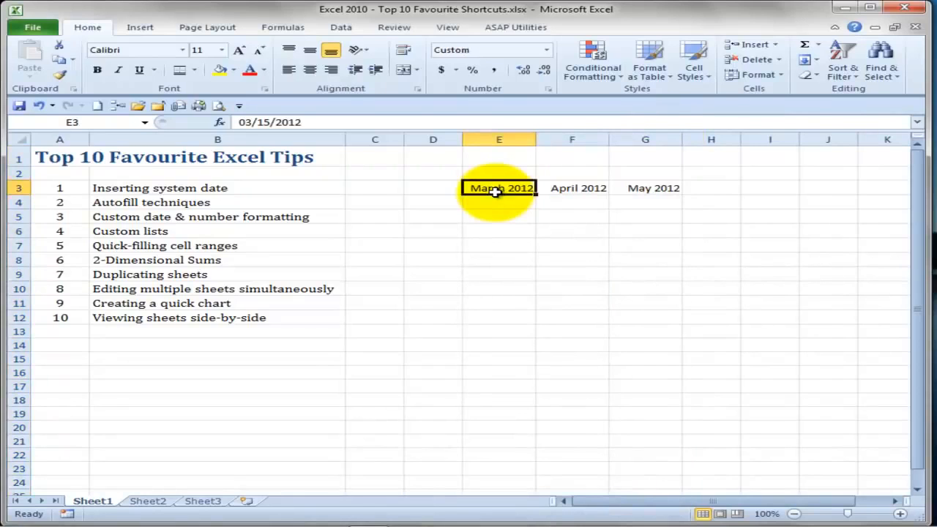
- Enter BC in cell D4 and autofill the province abbreviations down to D15
left_click(433, 204)
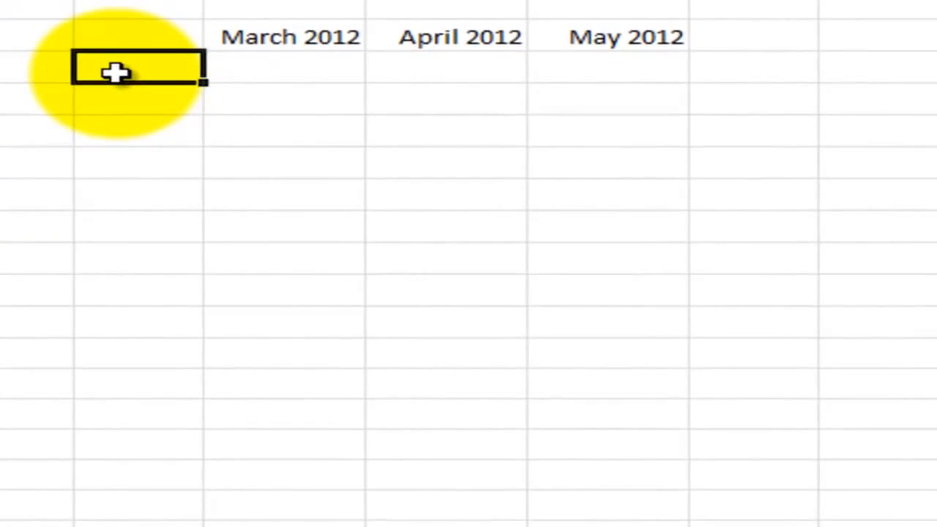
type("BC")
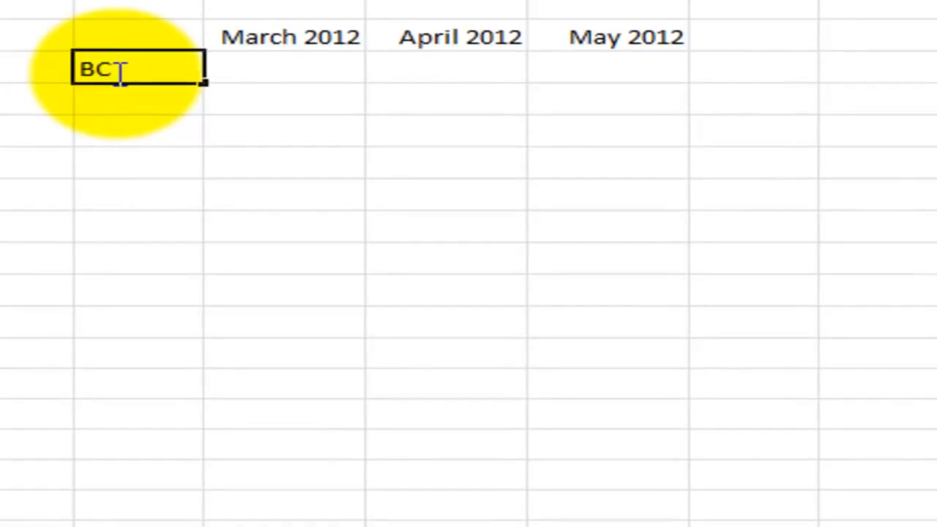
key("ctrl+Return")
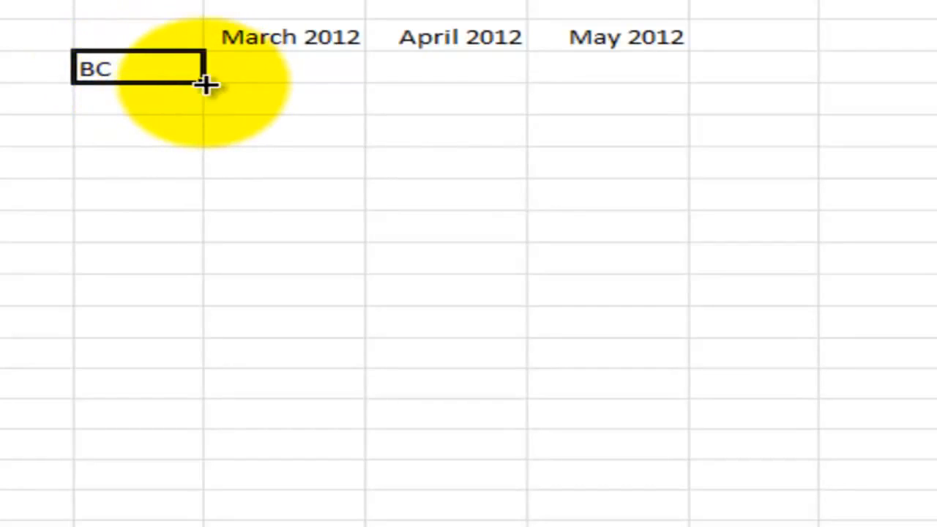
left_click_drag(205, 85, 181, 425)
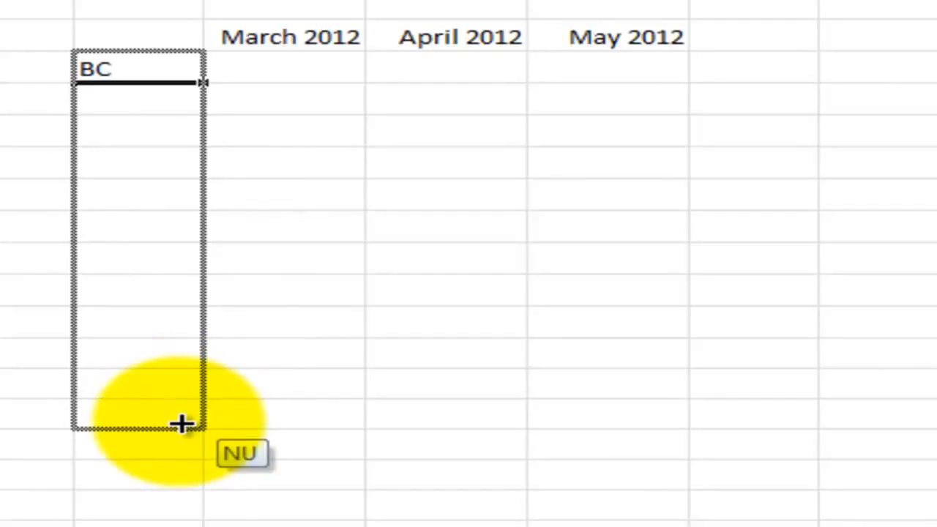
left_click_drag(182, 425, 182, 422)
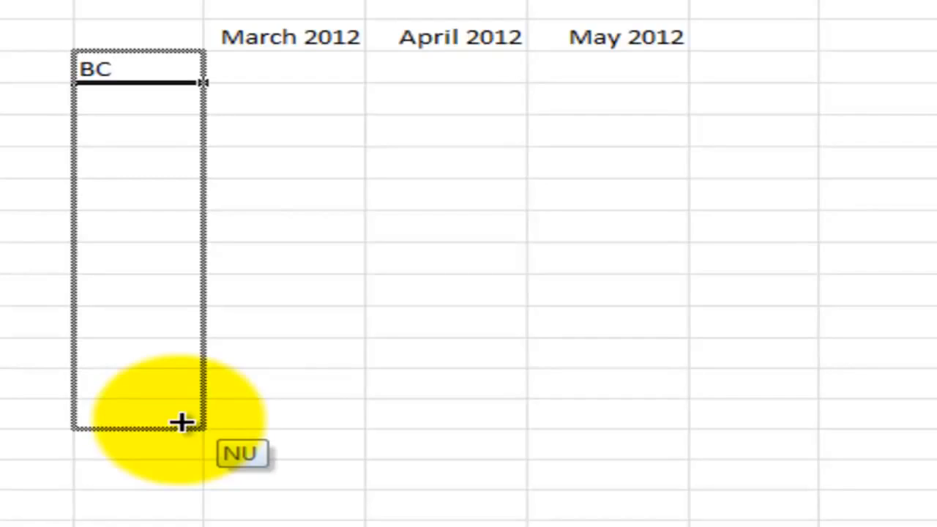
left_click_drag(182, 422, 183, 417)
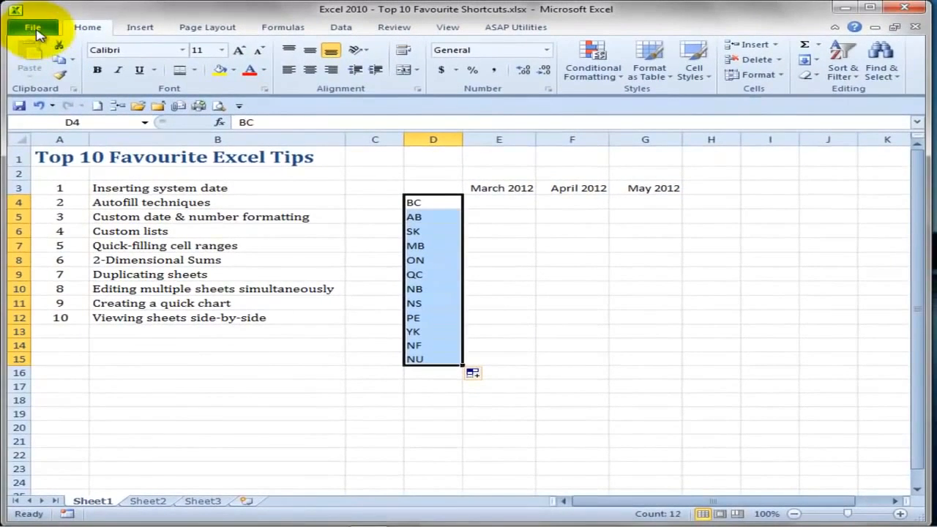
- Examine the entries of the custom list beginning with BC in the advanced program options, leaving all settings as they are
left_click(34, 28)
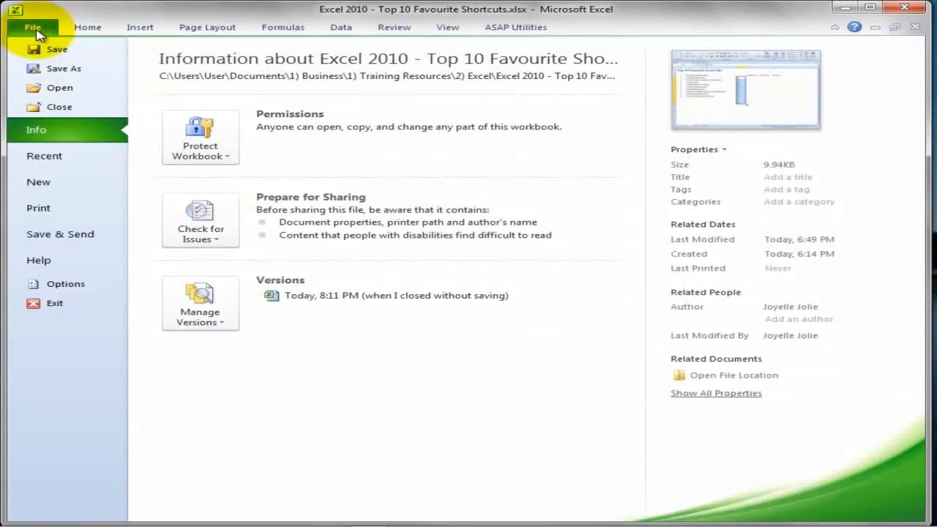
left_click(80, 290)
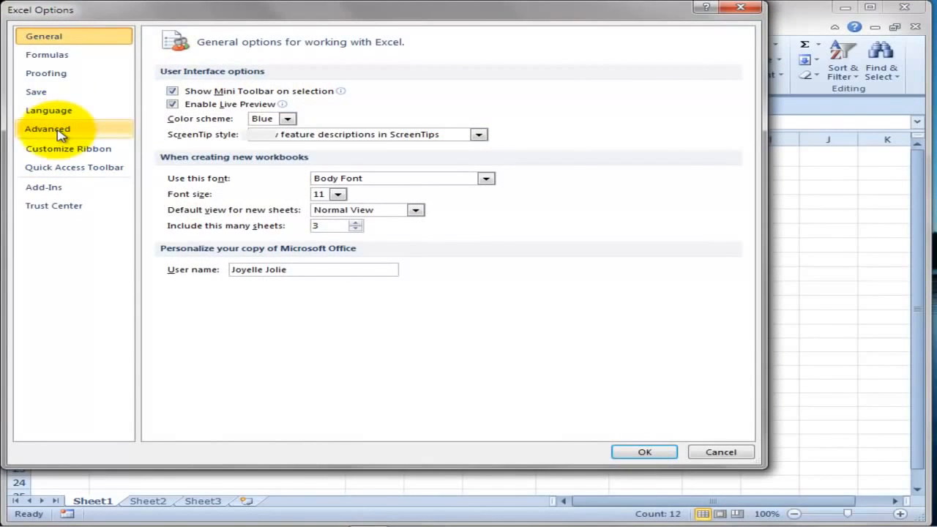
left_click(59, 133)
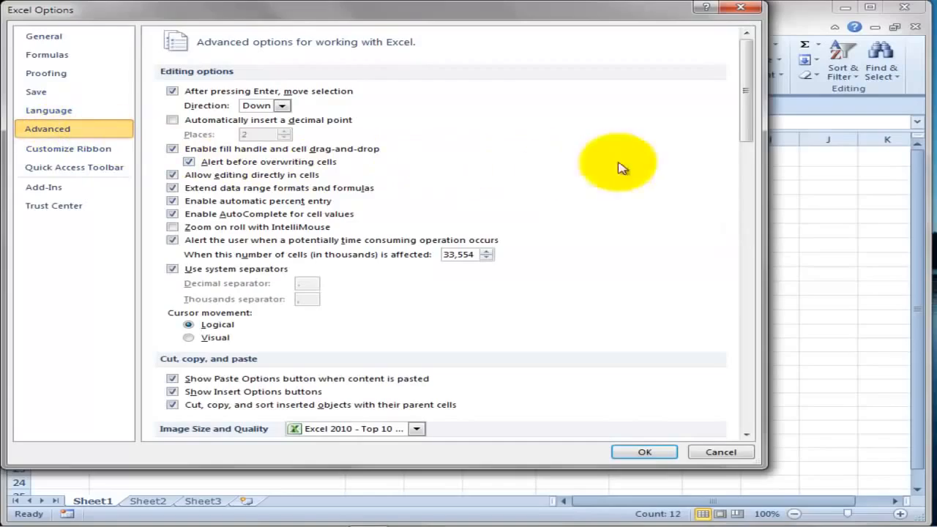
left_click_drag(743, 93, 769, 388)
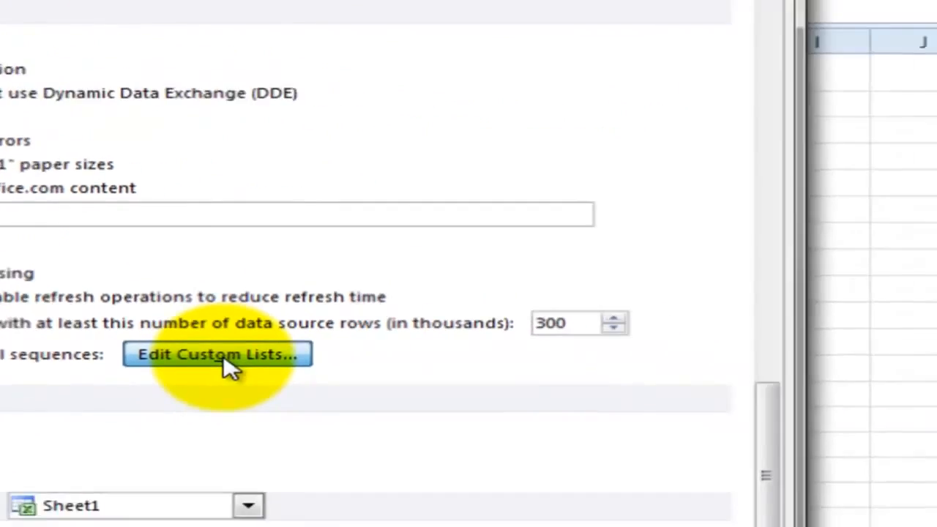
left_click(754, 499)
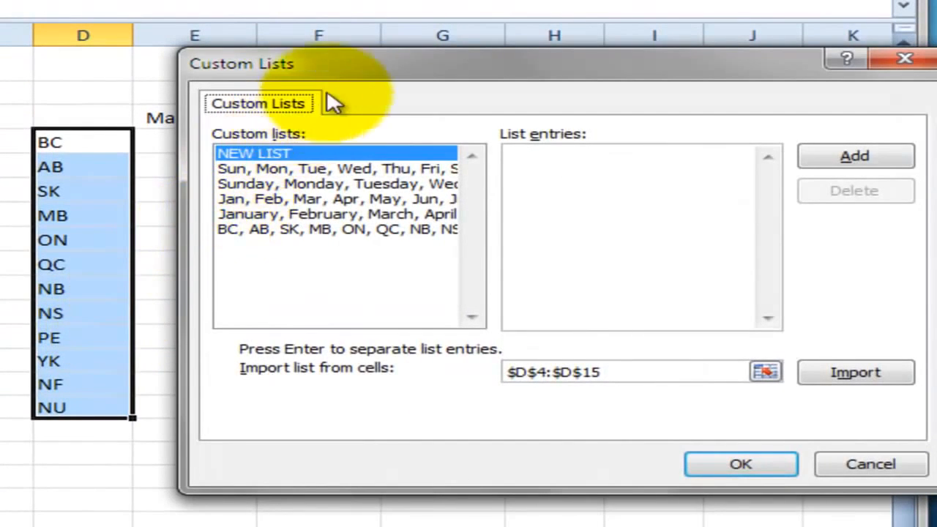
left_click_drag(363, 79, 324, 77)
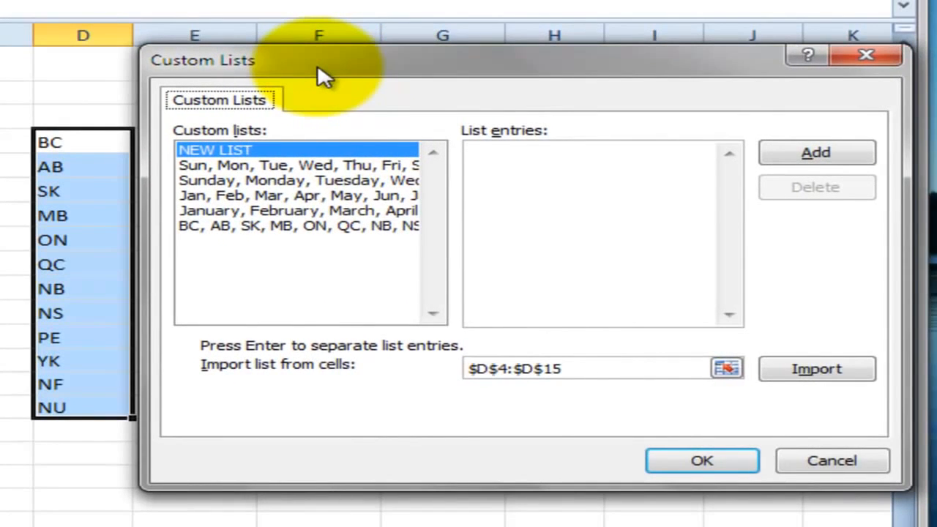
left_click(231, 232)
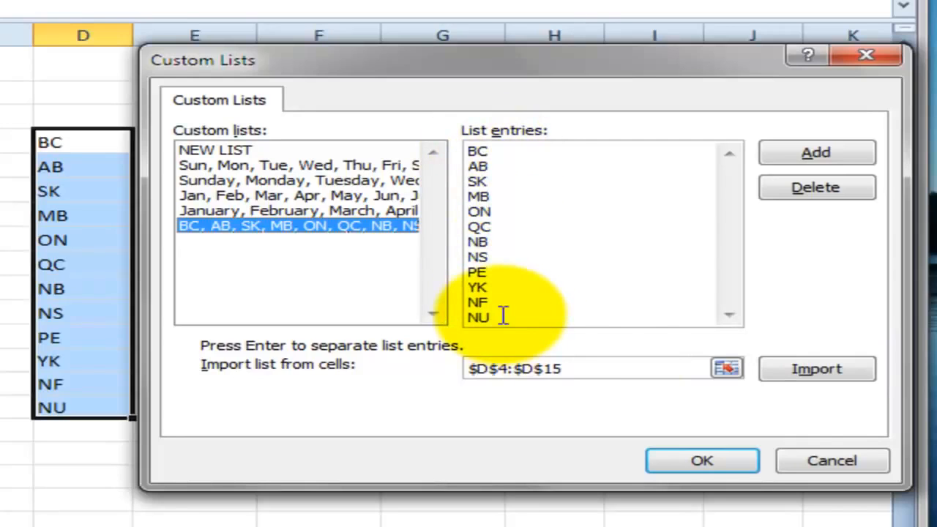
left_click(801, 464)
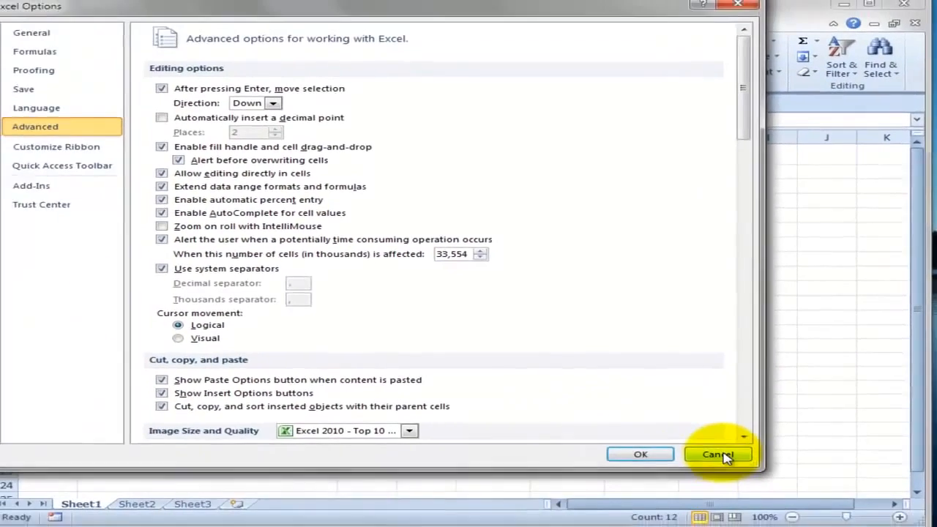
left_click(720, 511)
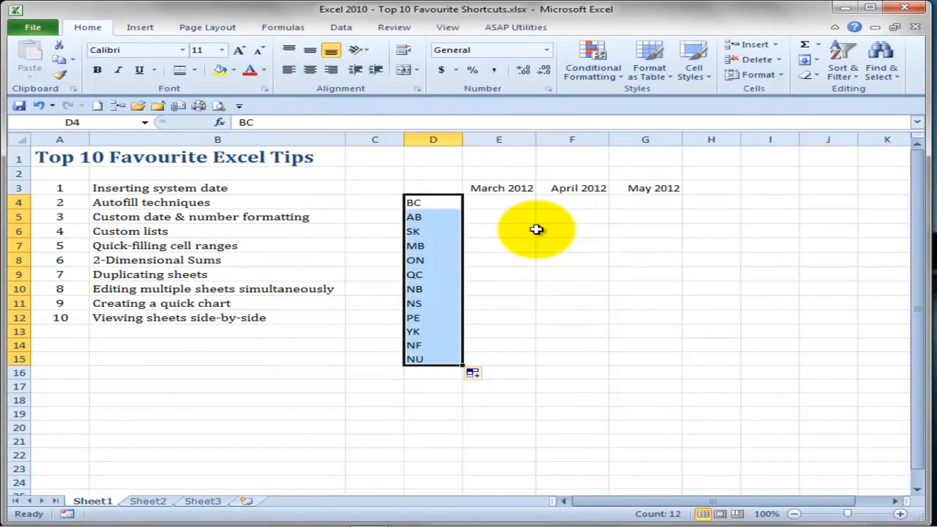
- Fill the whole range E4:G15 with the formula =rand() in a single entry
left_click_drag(496, 203, 640, 357)
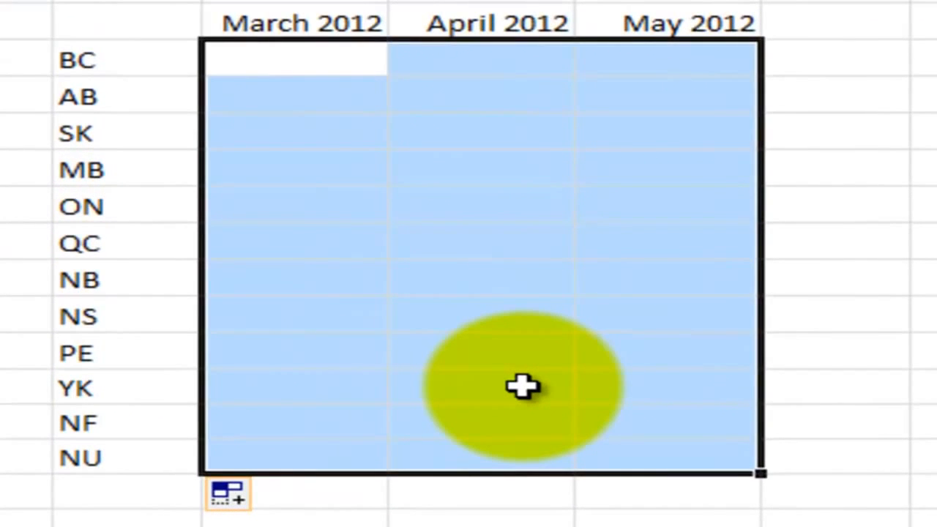
type("=")
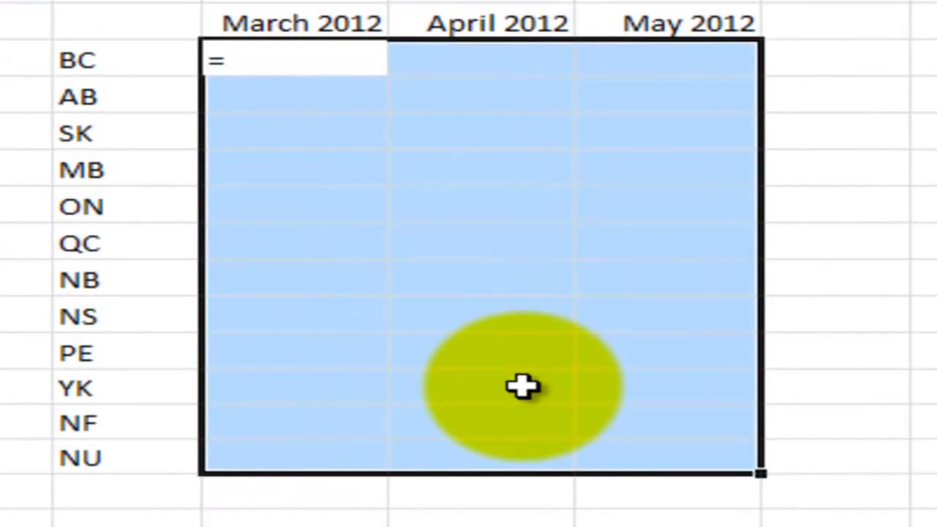
type("r")
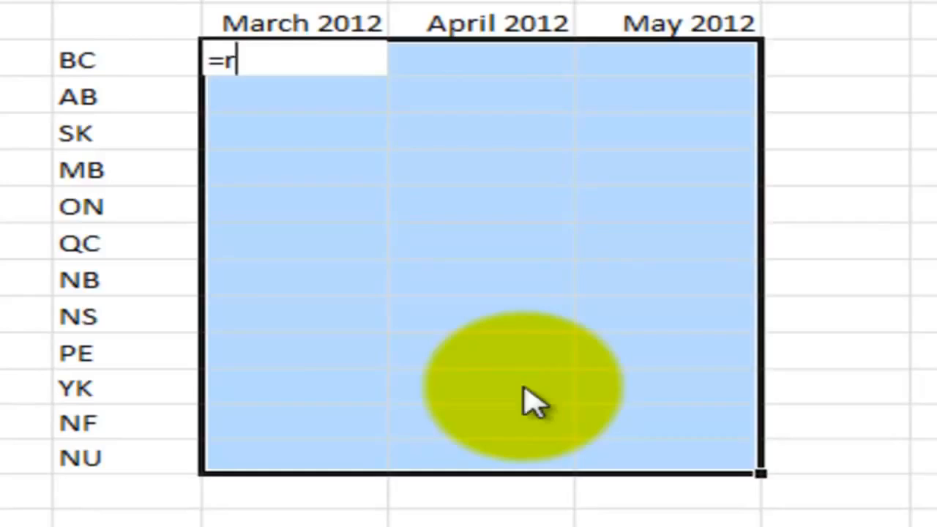
type("and(")
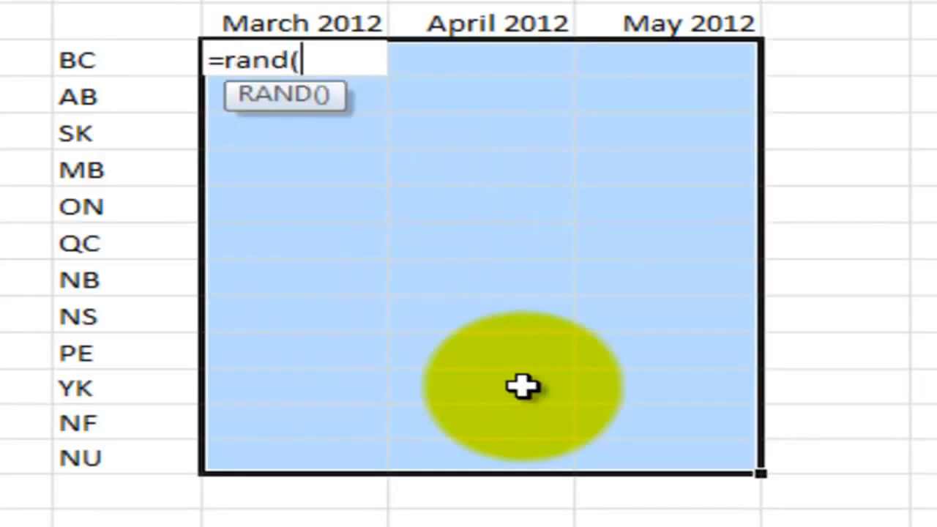
type(")")
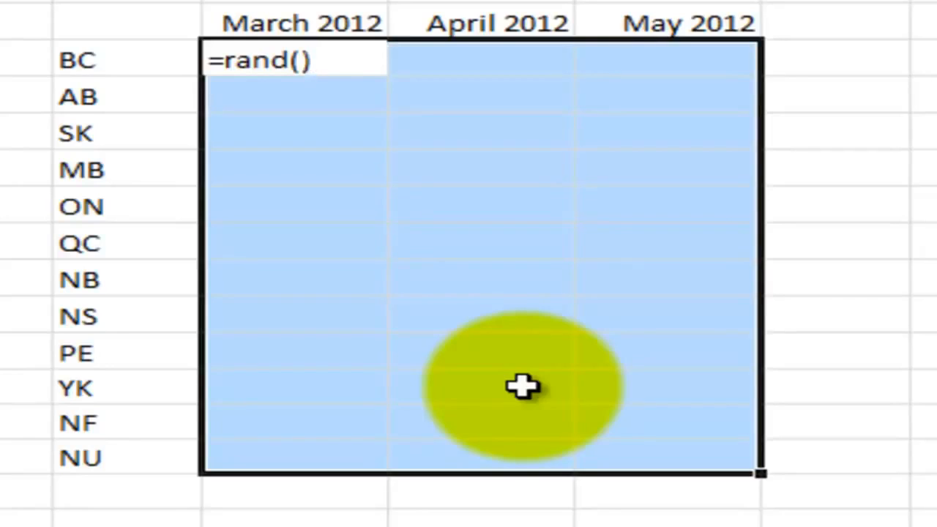
key("ctrl+Return")
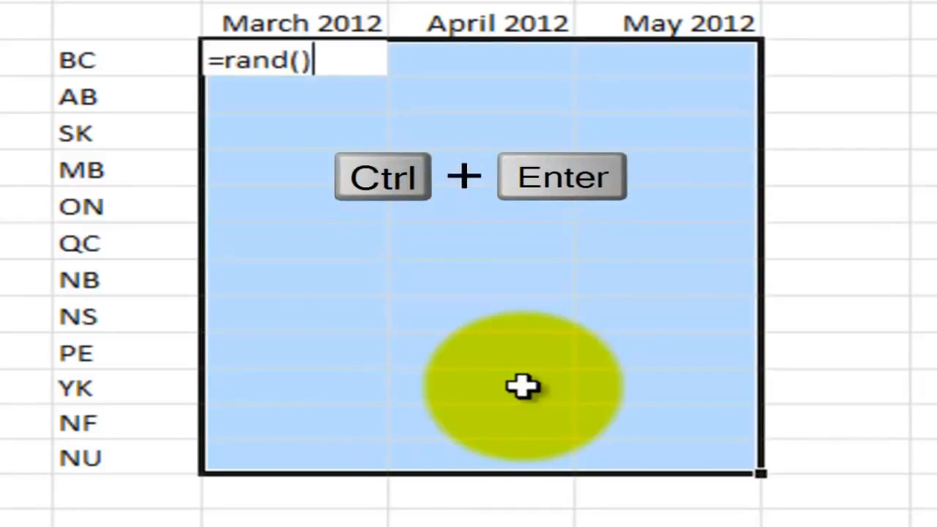
key("ctrl+Return")
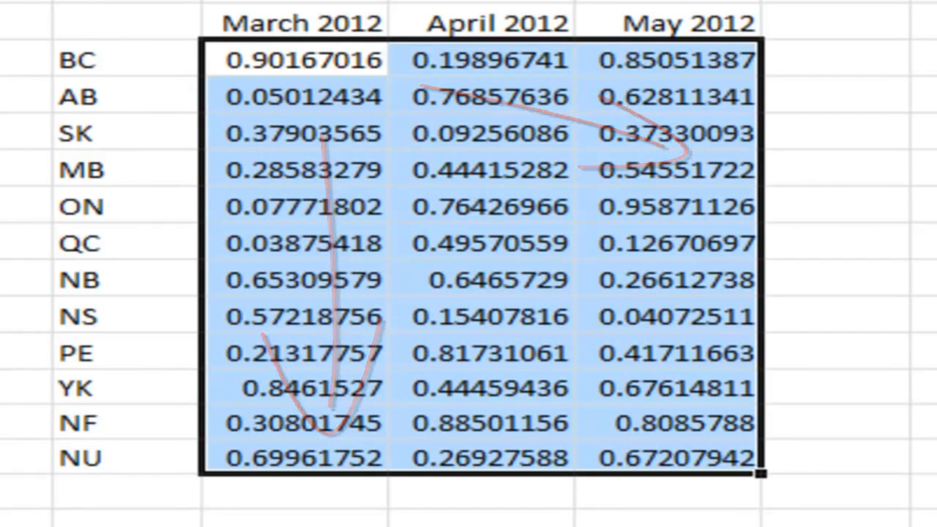
- Change the formula in the whole range E4:G15 to =RAND()*1000 in a single entry
key("F2")
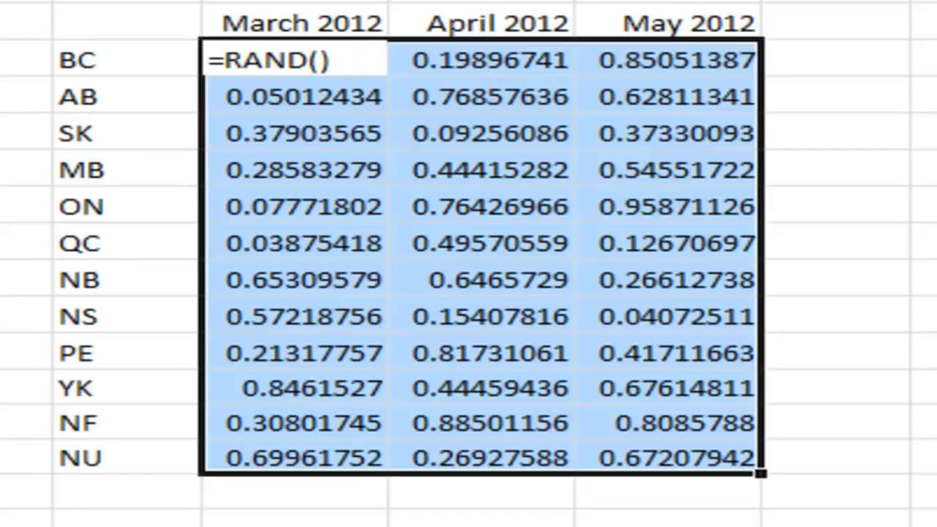
type("*1000")
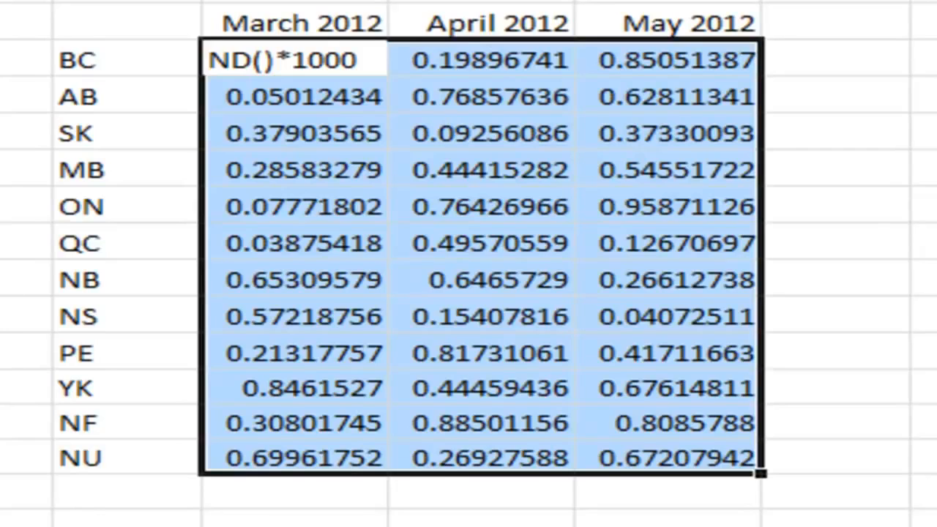
key("ctrl+Return")
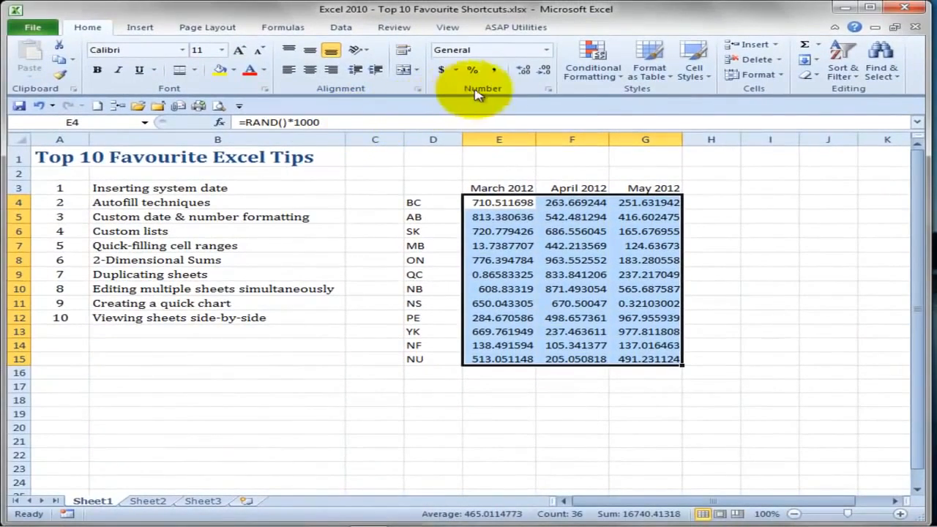
- Reduce the number format of E4:G15 to zero decimal places
left_click(544, 72)
left_click(544, 72)
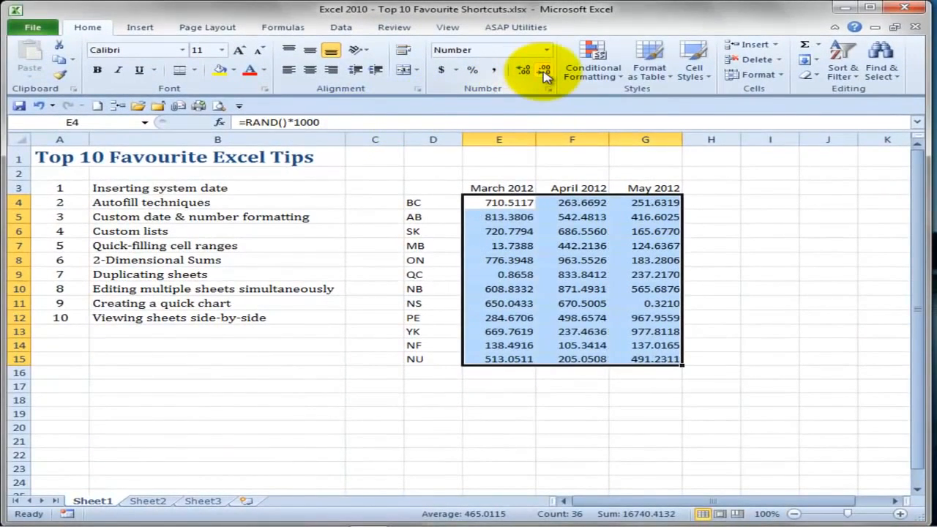
left_click(544, 73)
left_click(543, 72)
left_click(543, 72)
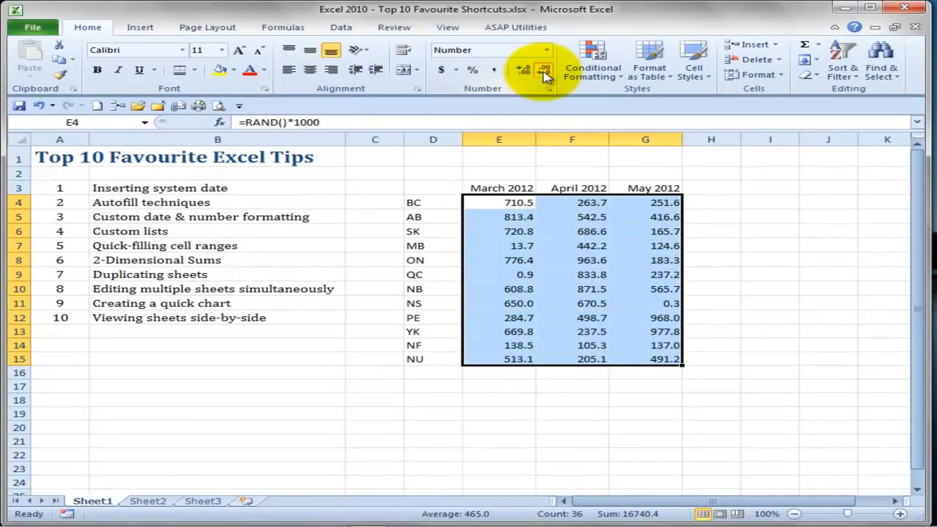
left_click(544, 73)
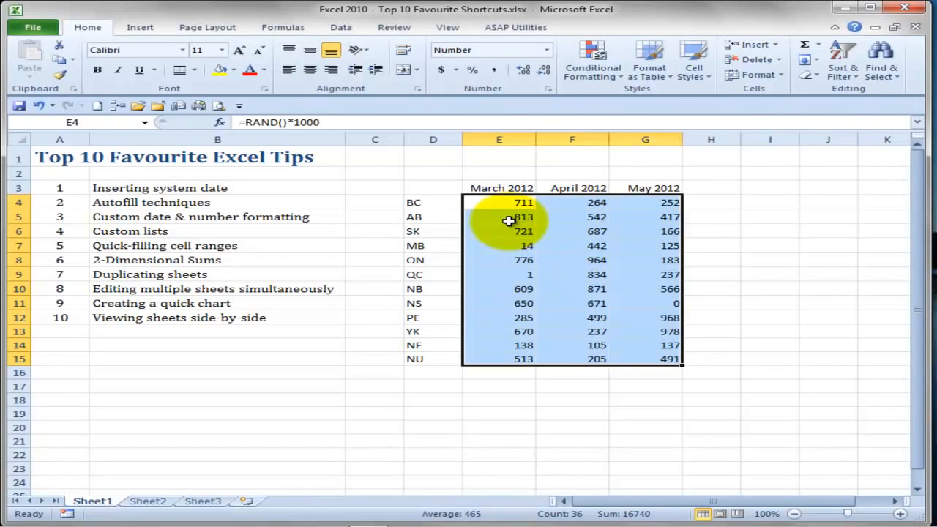
- Add row and column sums across E4:H16 with AutoSum, and label both D16 and H3 as Total in a single entry
left_click_drag(499, 202, 705, 371)
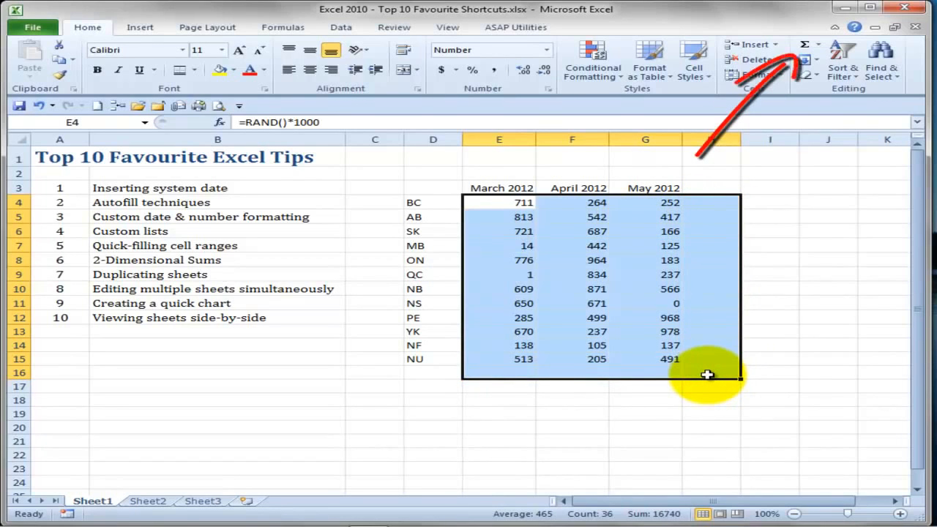
left_click(803, 46)
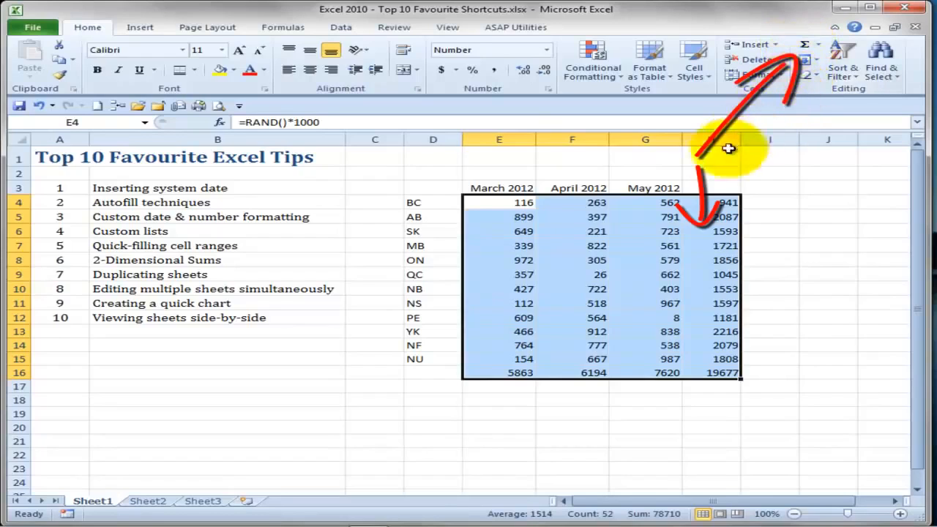
left_click(437, 373)
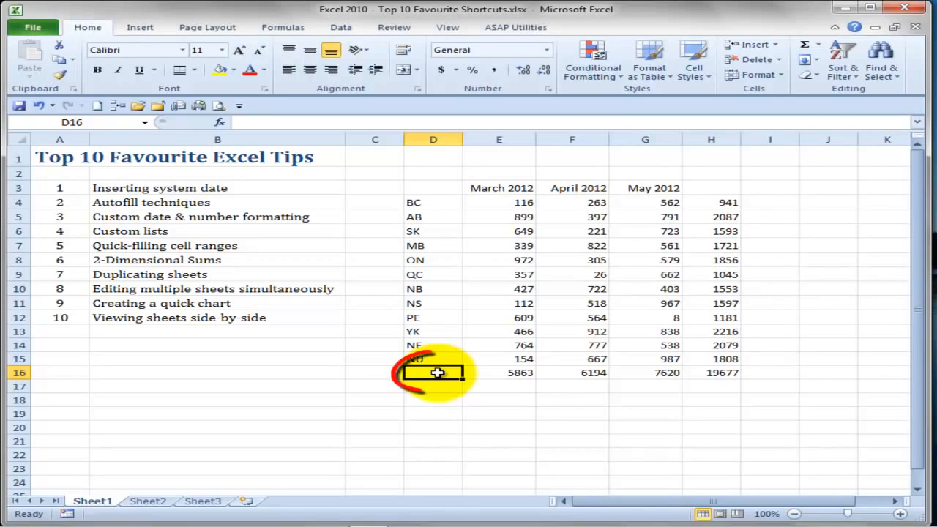
left_click(714, 187)
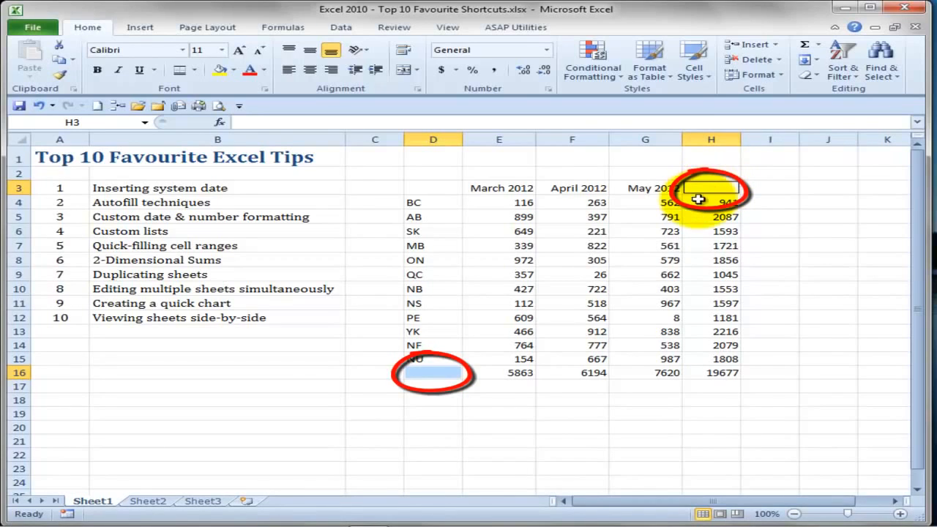
type("Total")
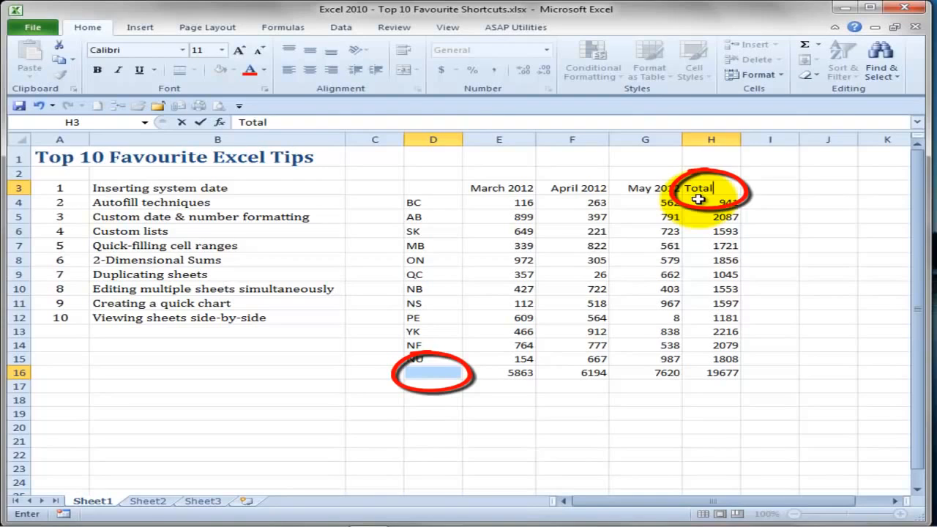
key("ctrl+Return")
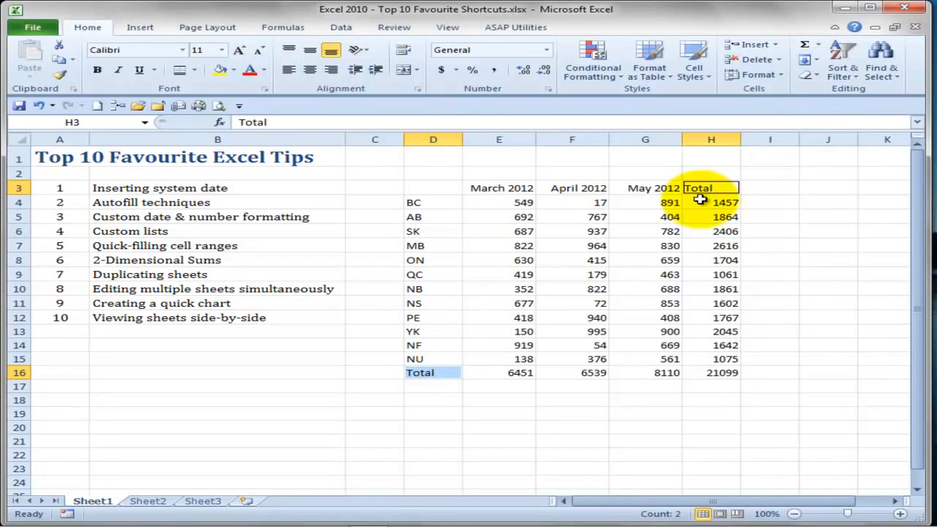
- Enter the title Employee Hours - 2012 in D1 and the heading Region in D3
left_click(443, 158)
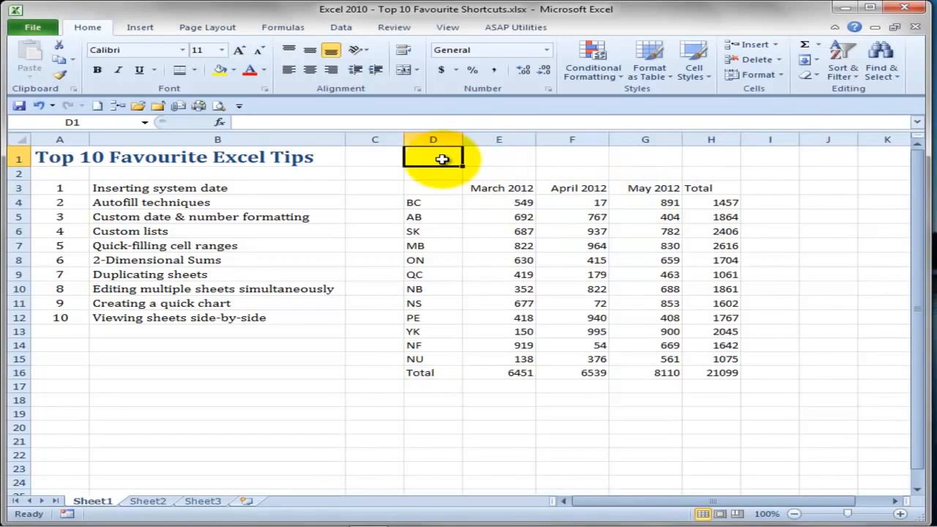
type("E")
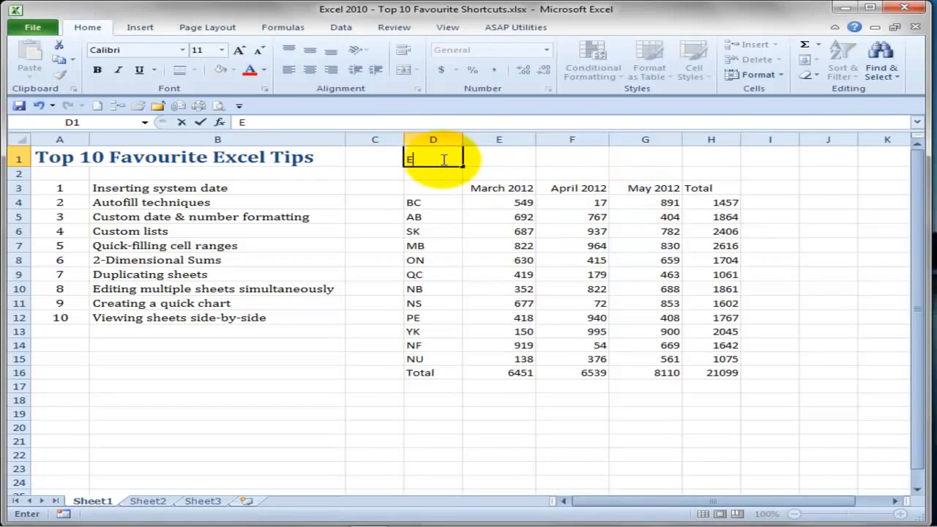
type("mployee Hours")
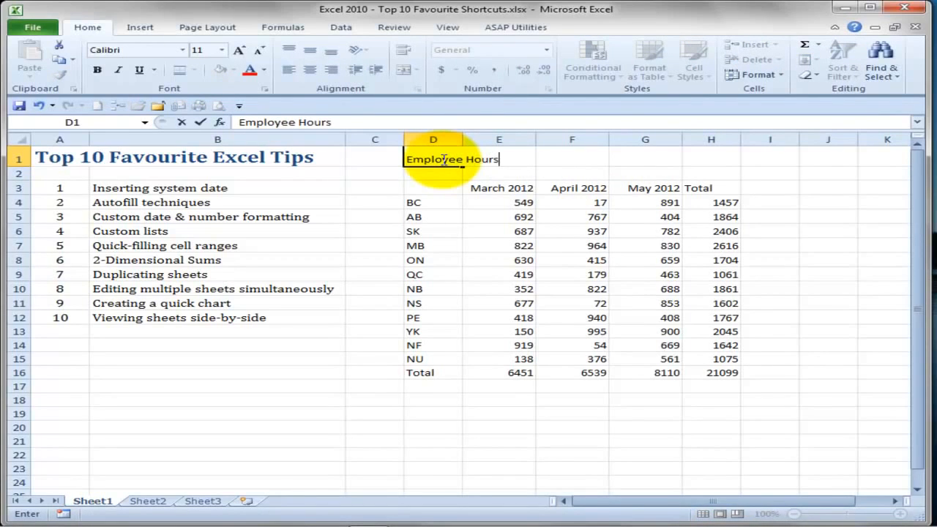
type(" - 2012")
key("Return")
key("Return")
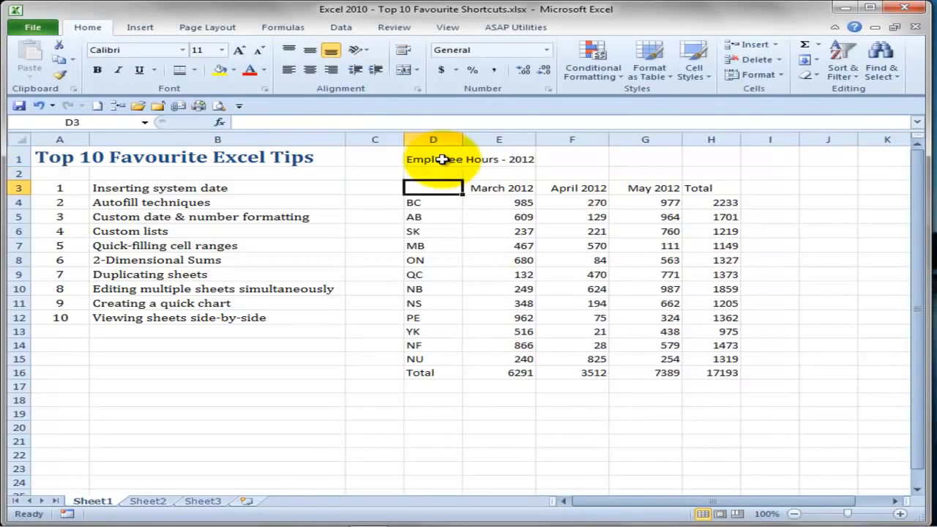
type("Region")
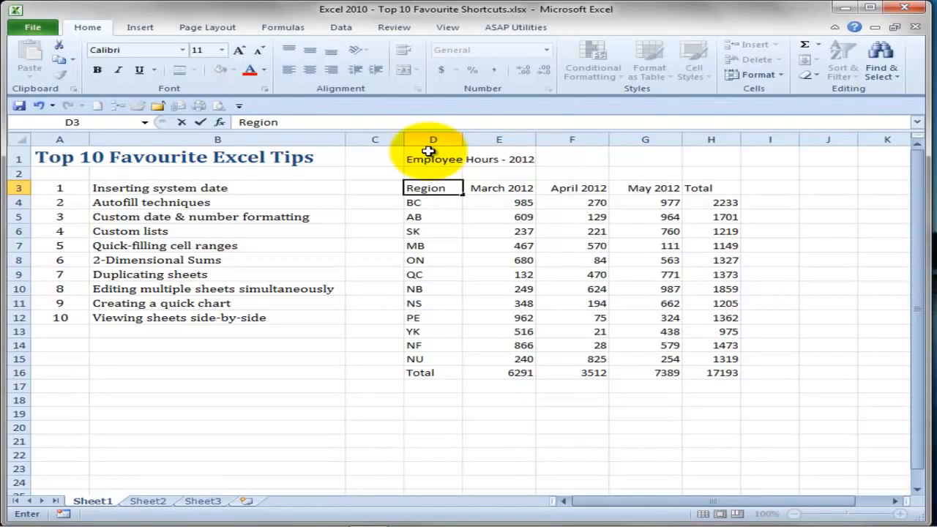
key("ctrl+Return")
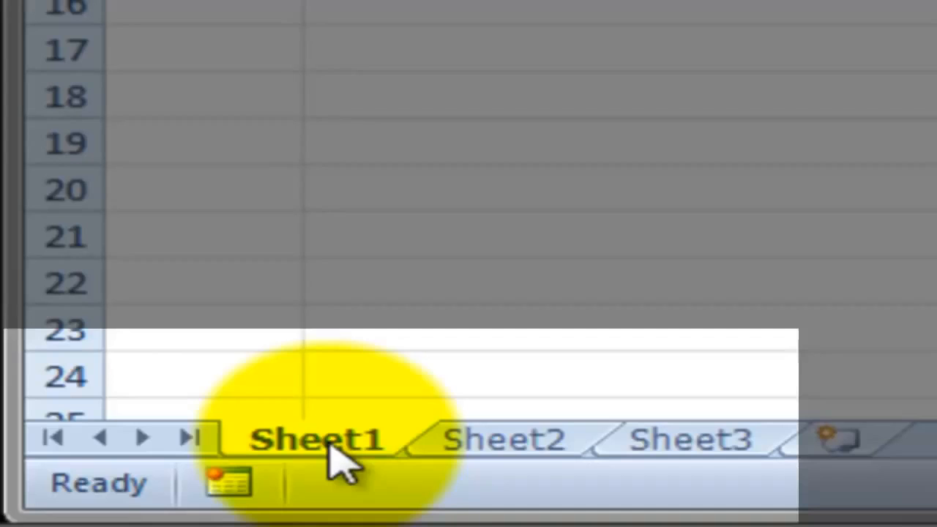
- Duplicate Sheet1 directly after itself and rename the original sheet as 2012
left_click_drag(330, 445, 542, 443)
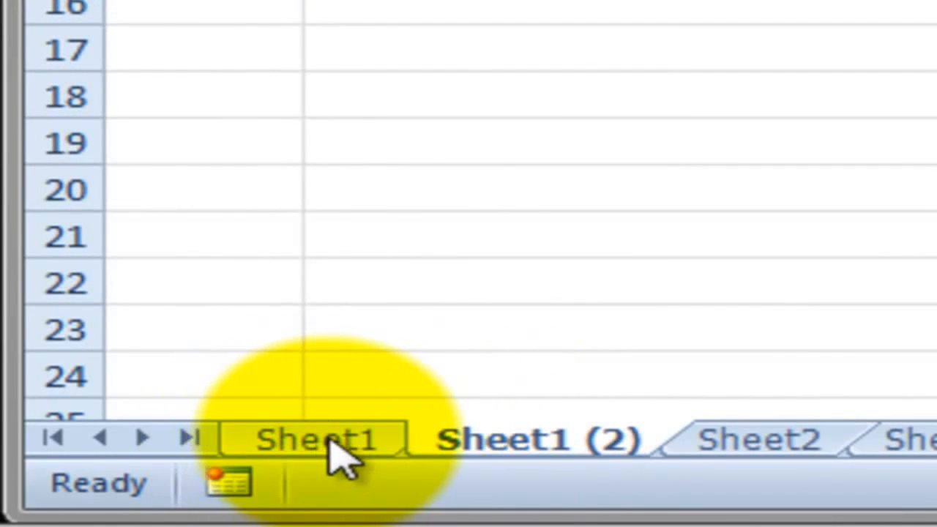
left_click(346, 443)
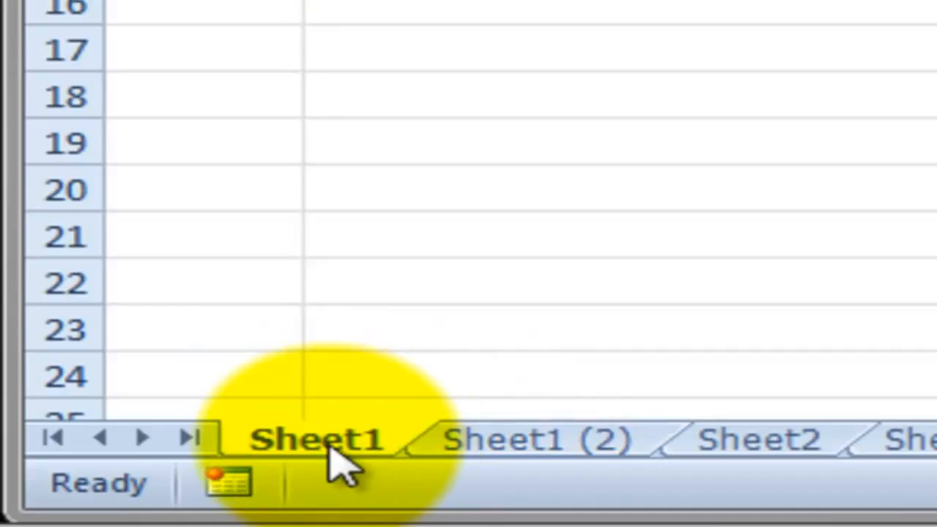
double_click(342, 443)
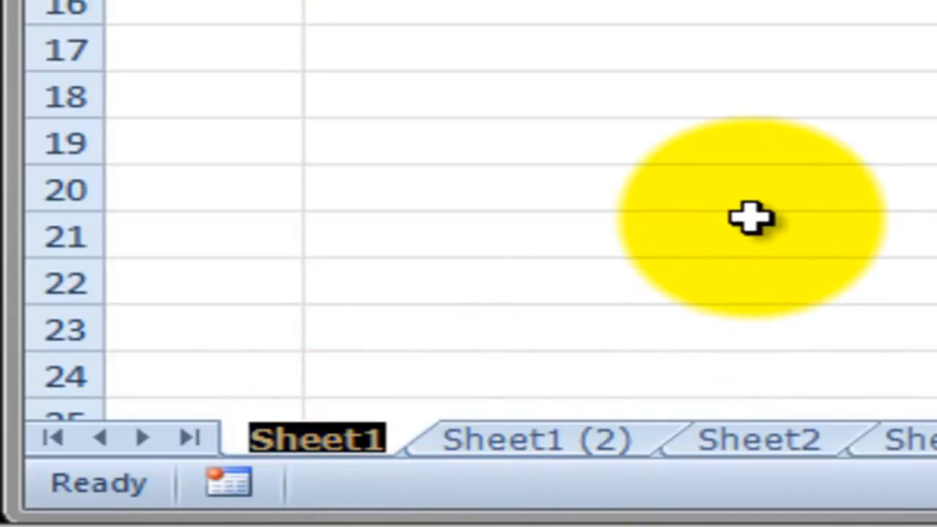
type("2012")
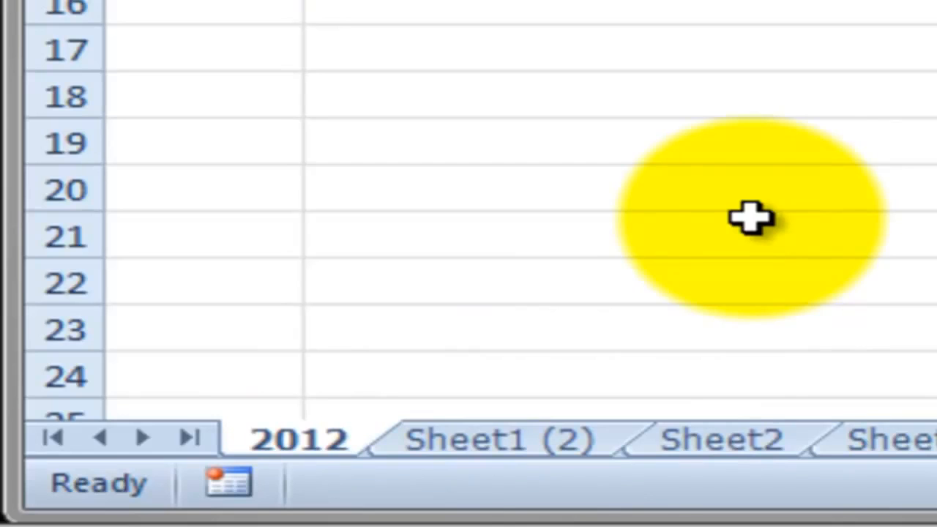
- Rename the duplicated sheet Sheet1 (2) as 2013
left_click(565, 448)
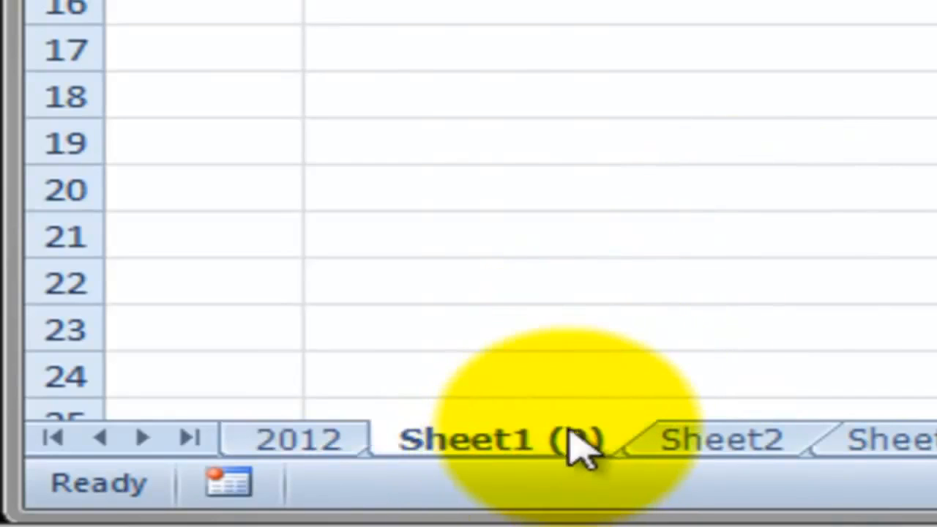
double_click(546, 437)
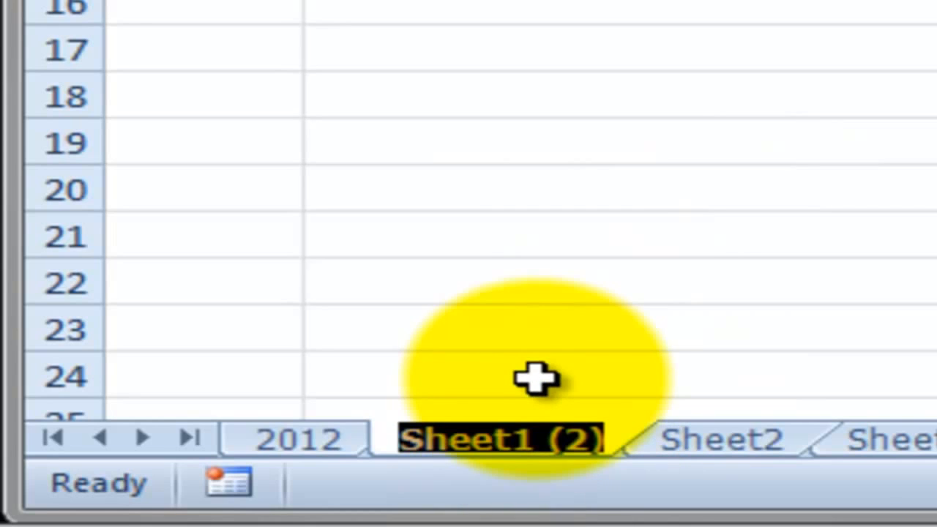
type("2013")
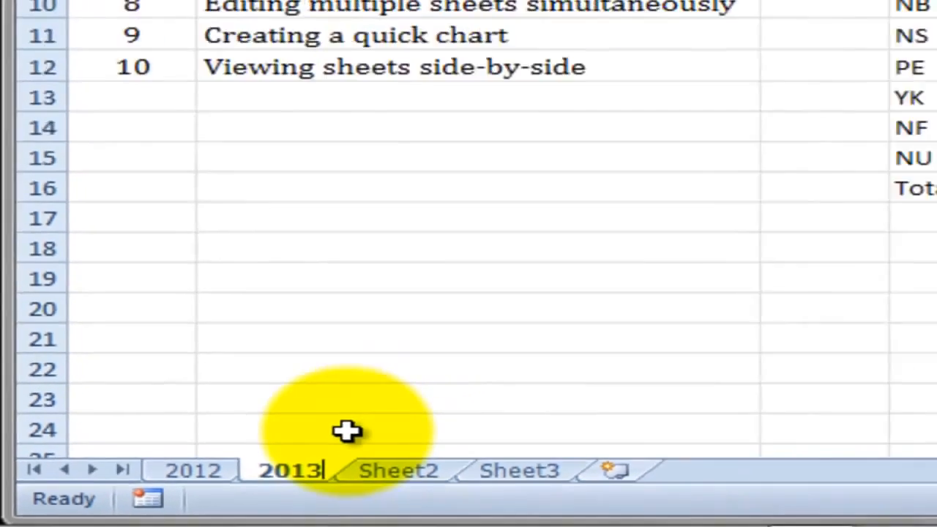
key("Return")
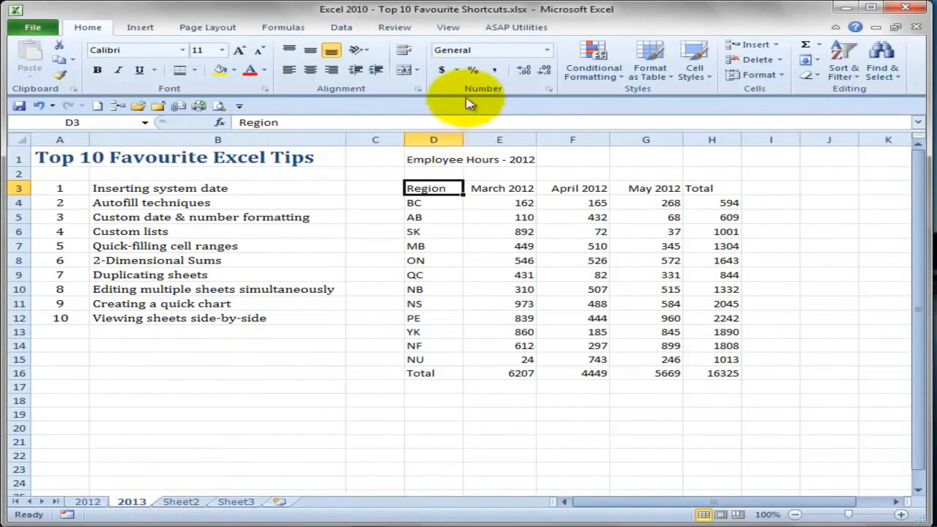
- Change the title in D1 of the 2013 sheet to Employee Hours - 2013
left_click(429, 158)
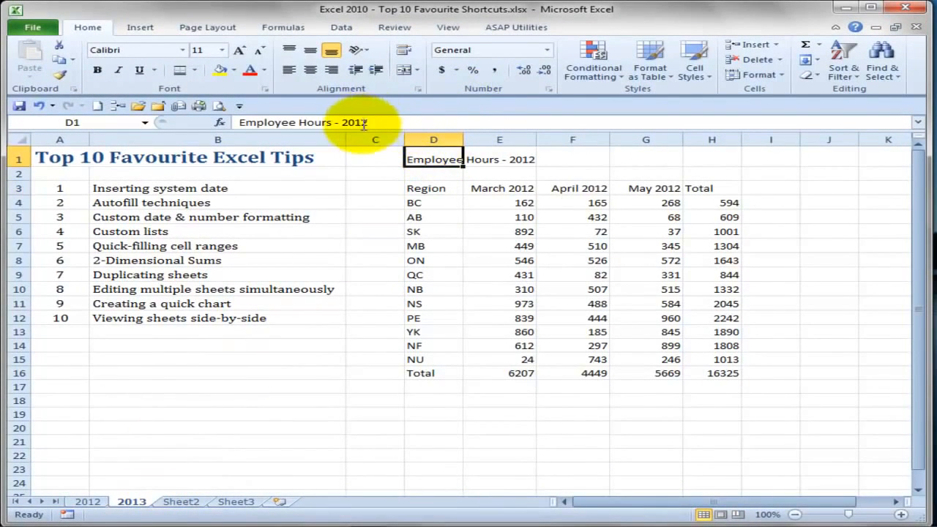
left_click_drag(363, 124, 386, 126)
type("3")
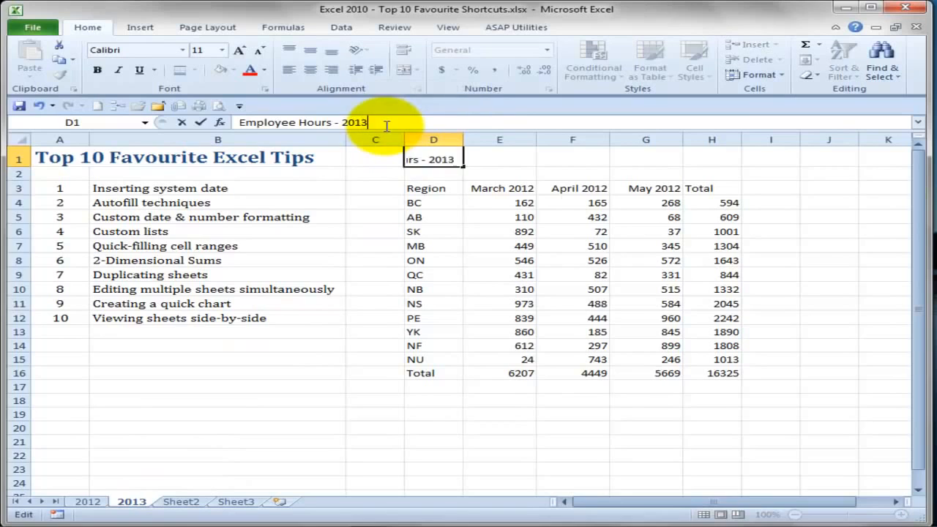
key("Return")
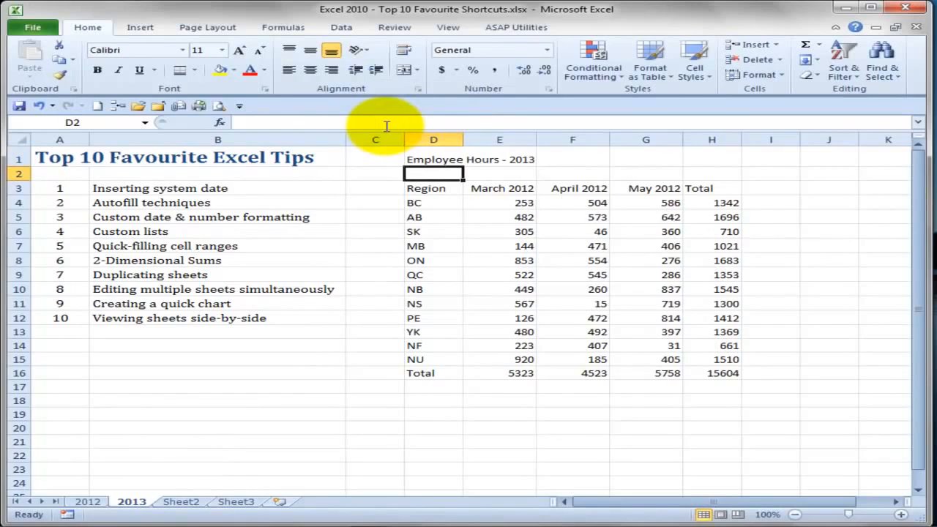
- Set the date in E3 to 03/15/2013 and fill it across to G3 by months
left_click(507, 190)
left_click_drag(296, 123, 305, 122)
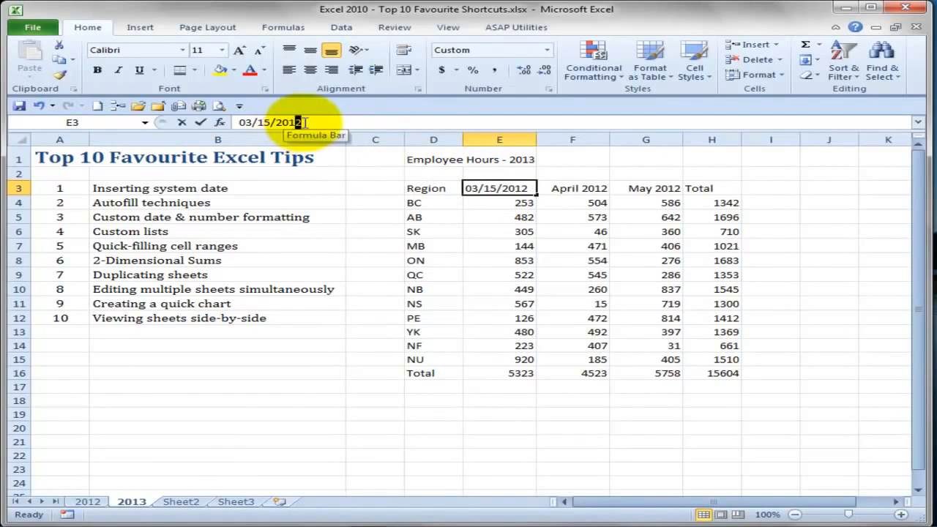
type("3")
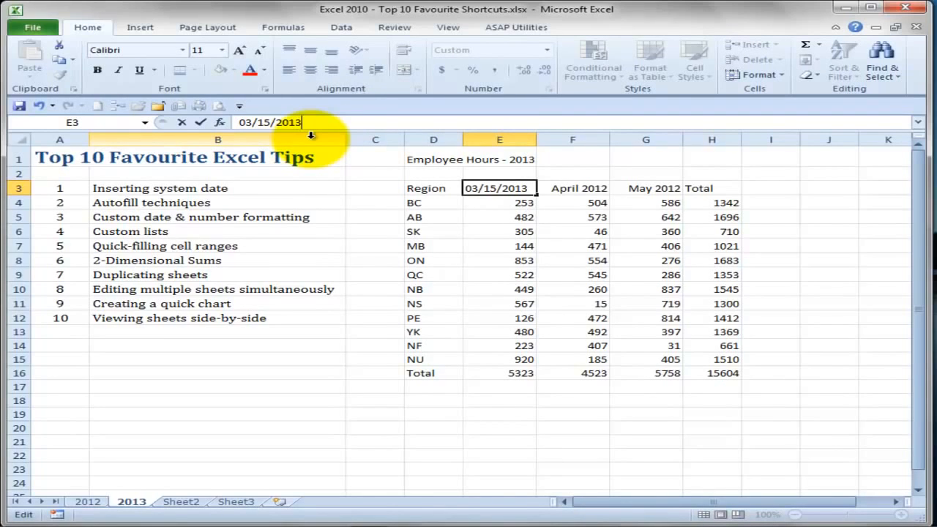
key("ctrl+Return")
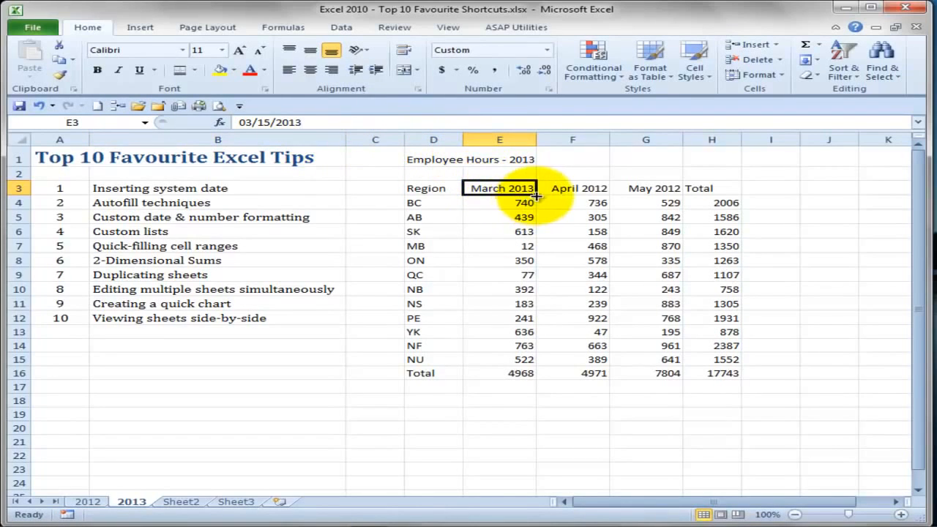
left_click_drag(536, 195, 672, 192)
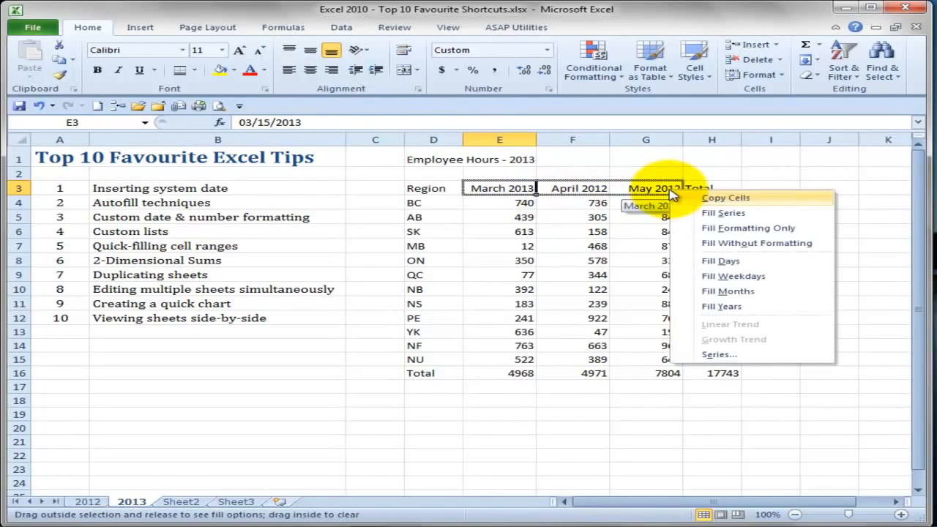
left_click(732, 292)
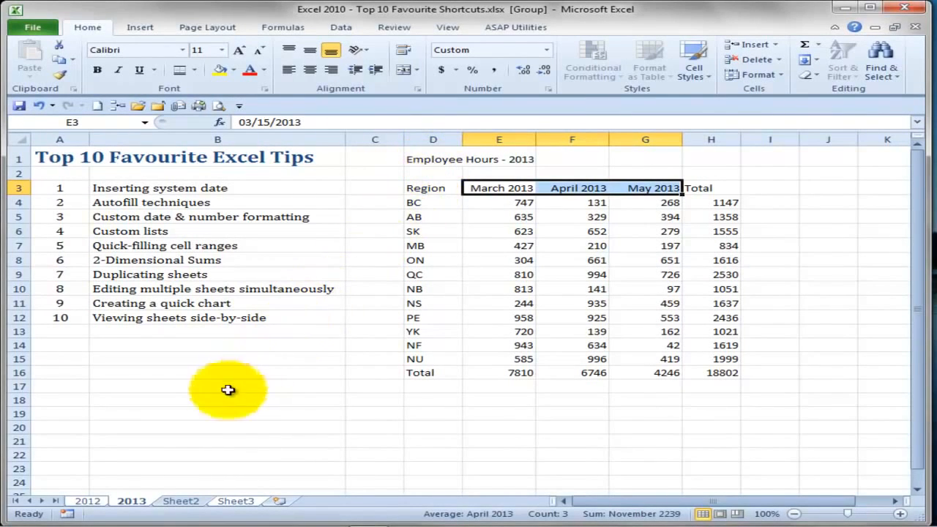
- Ungroup the selected sheets by making Sheet2 the only active sheet
left_click(181, 501)
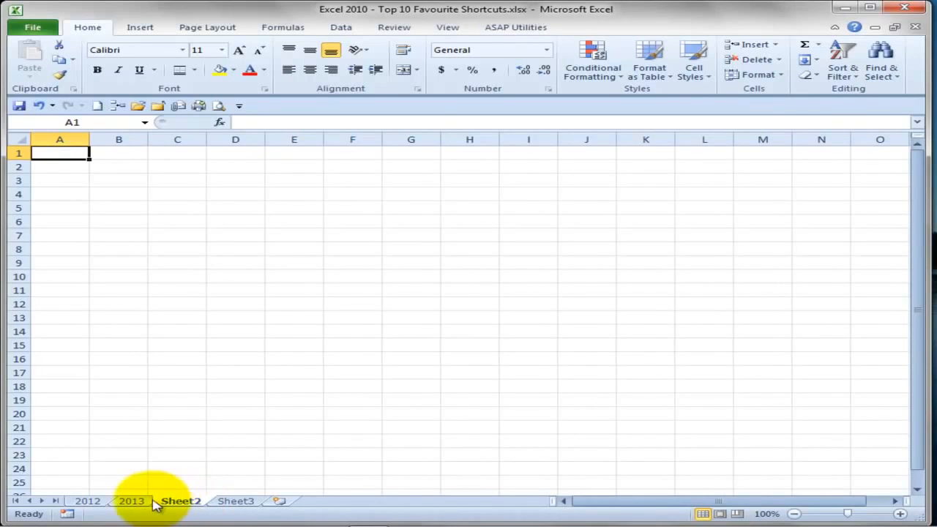
- Group the 2012 and 2013 sheets and apply the Title cell style to the Employee Hours heading in D1
left_click(86, 502)
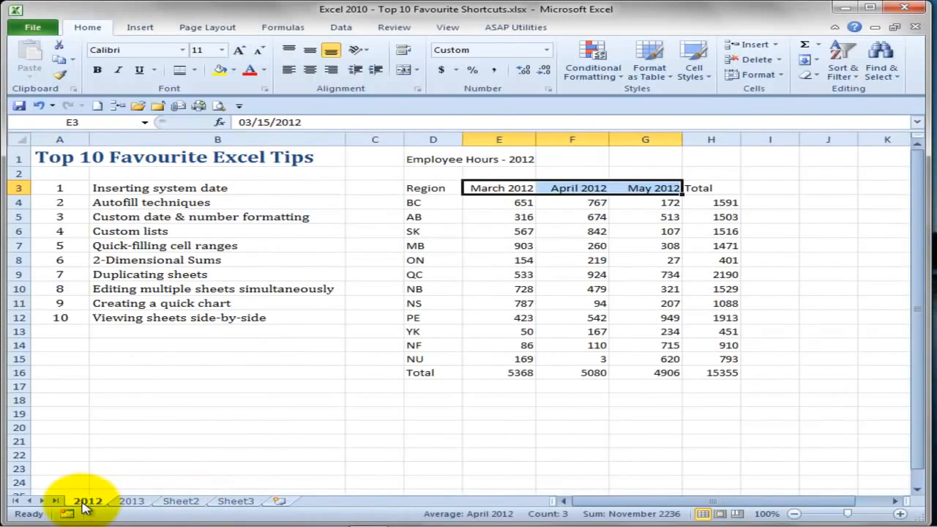
left_click(135, 504, "ctrl")
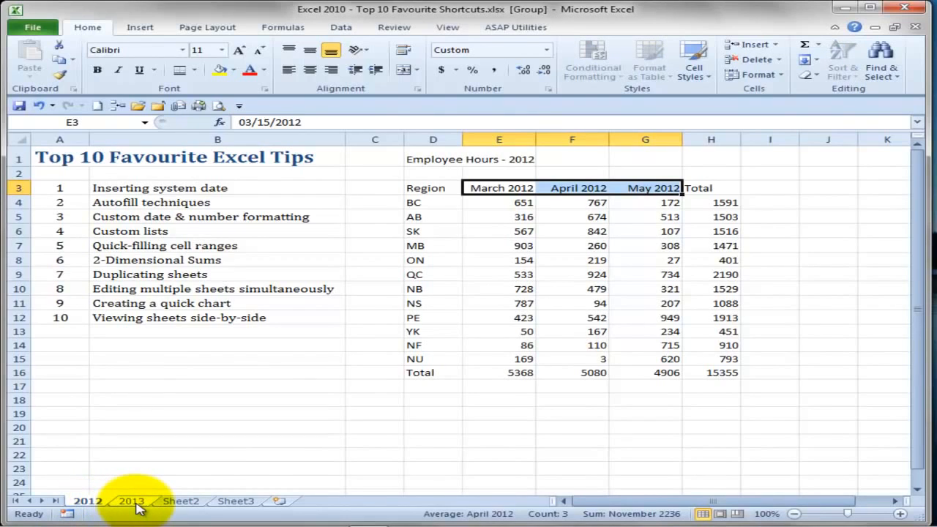
left_click(419, 160)
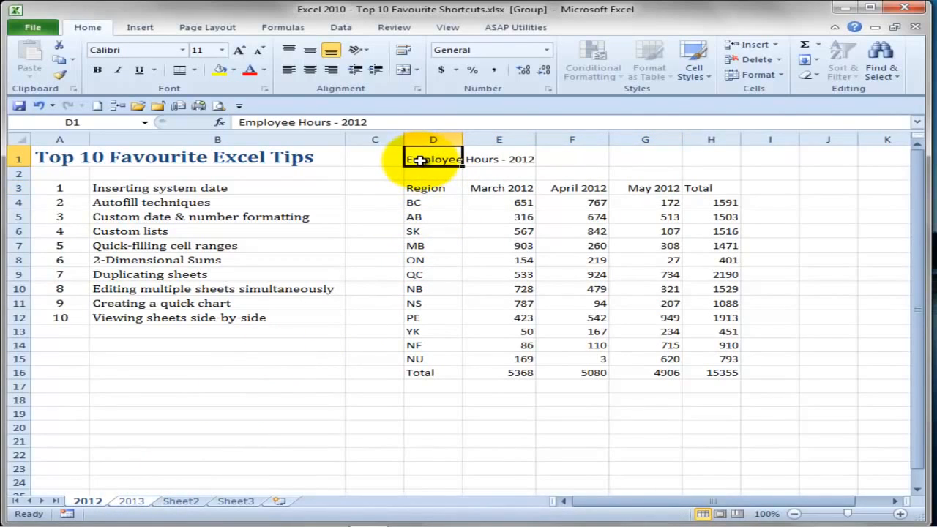
left_click(782, 76)
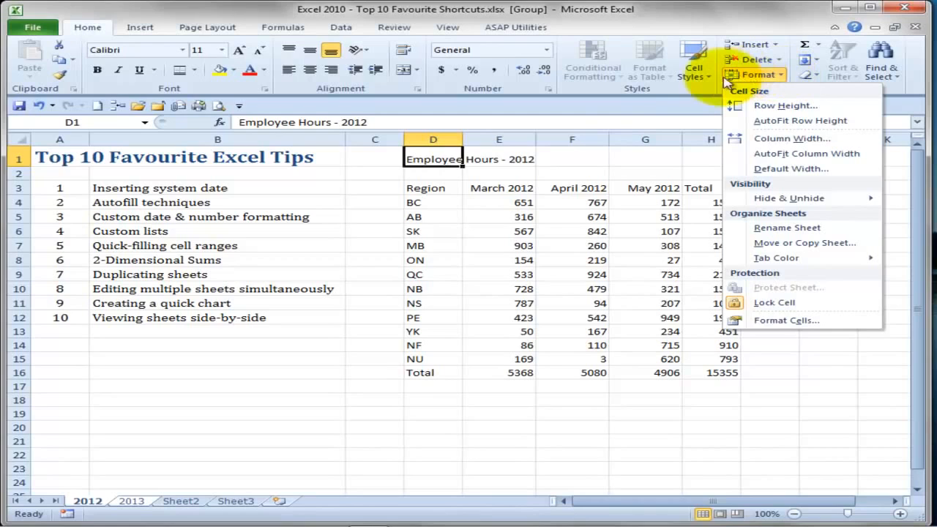
left_click(694, 73)
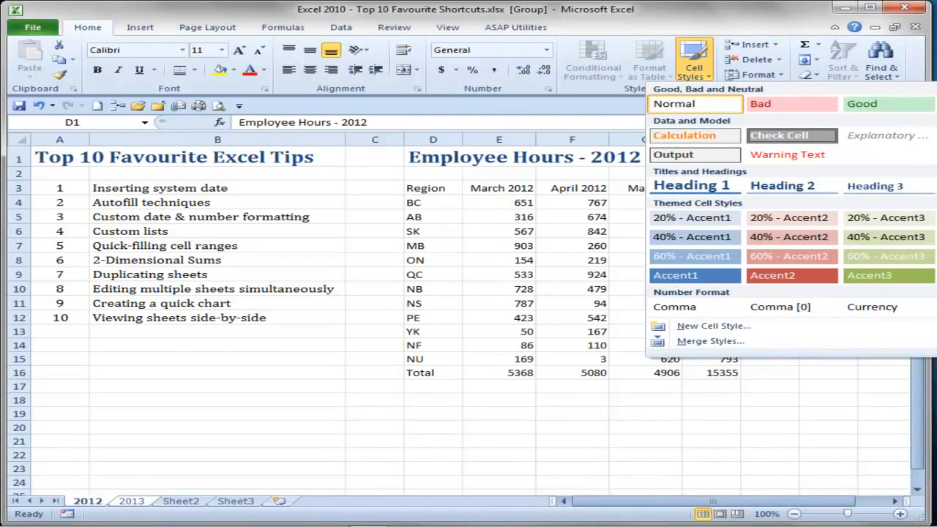
left_click(936, 186)
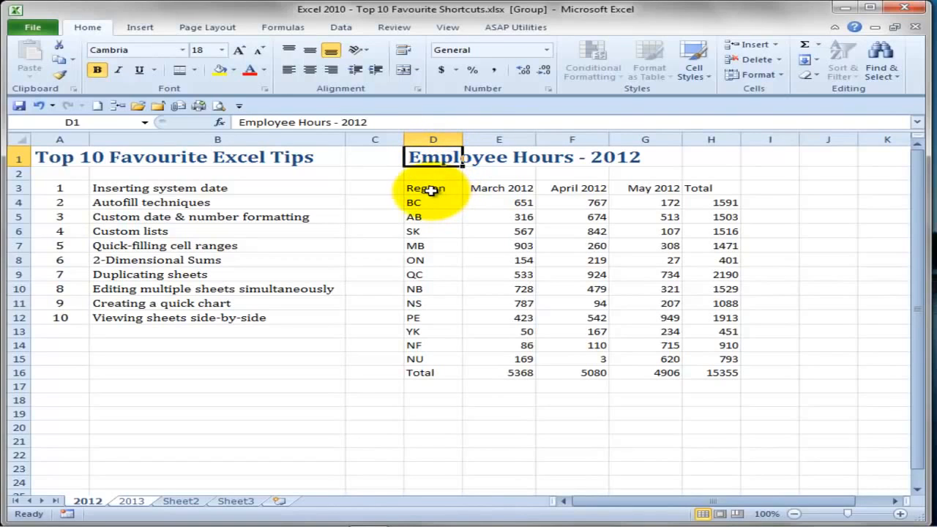
- Apply the Heading 3 cell style to D3:H3 and a top and double bottom border to the Total row D16:H16
left_click_drag(432, 190, 713, 182)
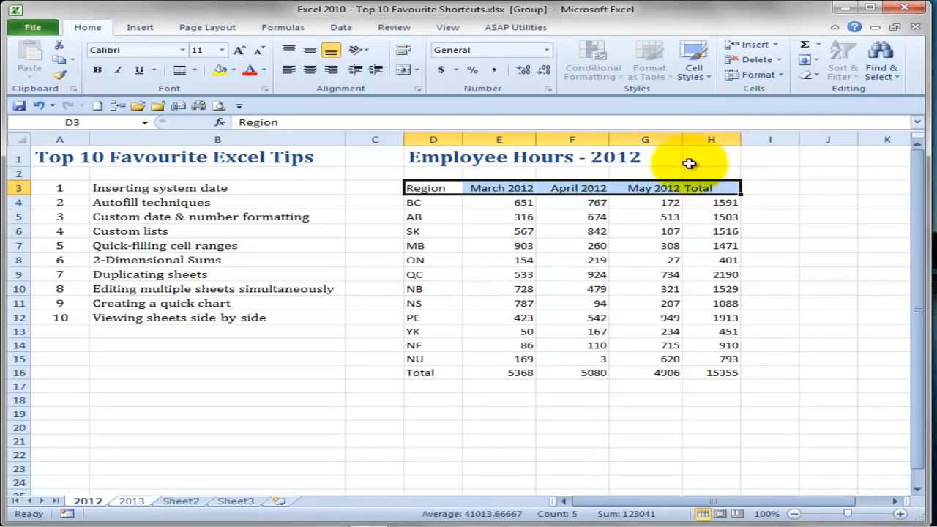
left_click(699, 77)
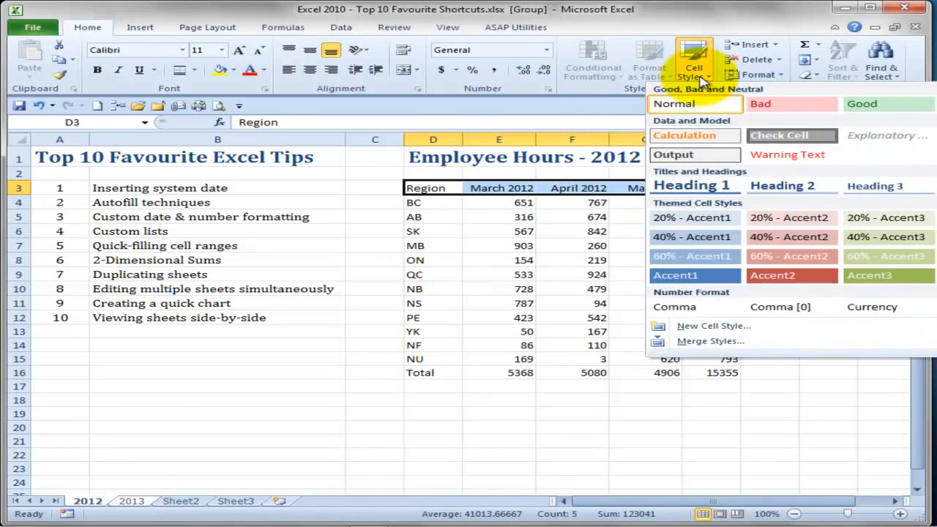
left_click(899, 191)
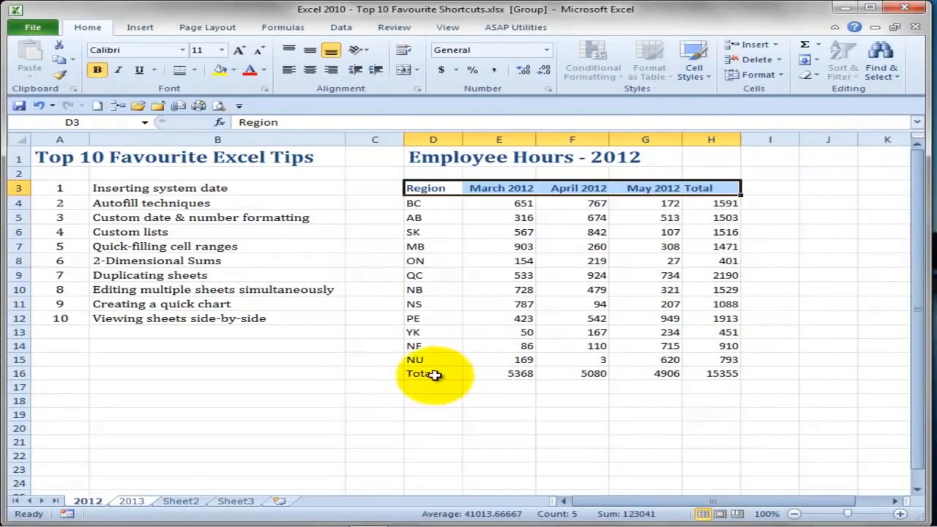
left_click_drag(431, 374, 713, 383)
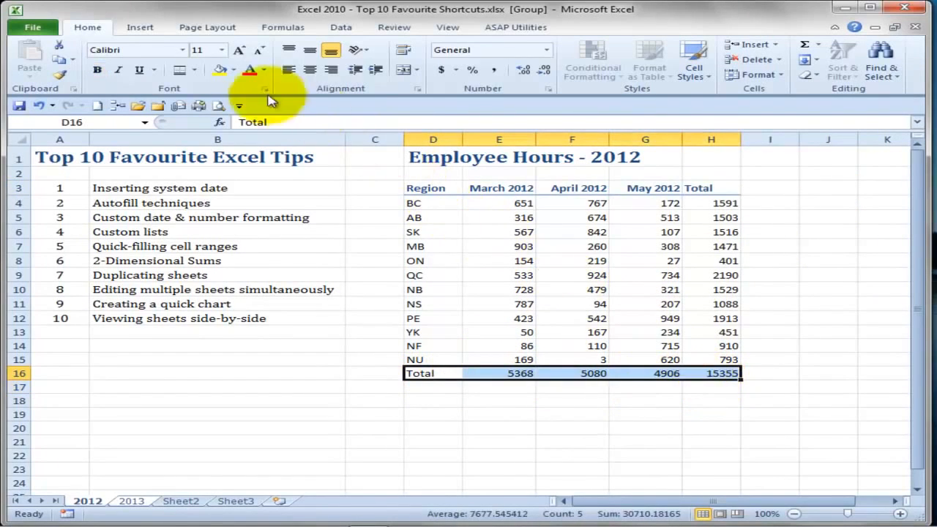
left_click(180, 76)
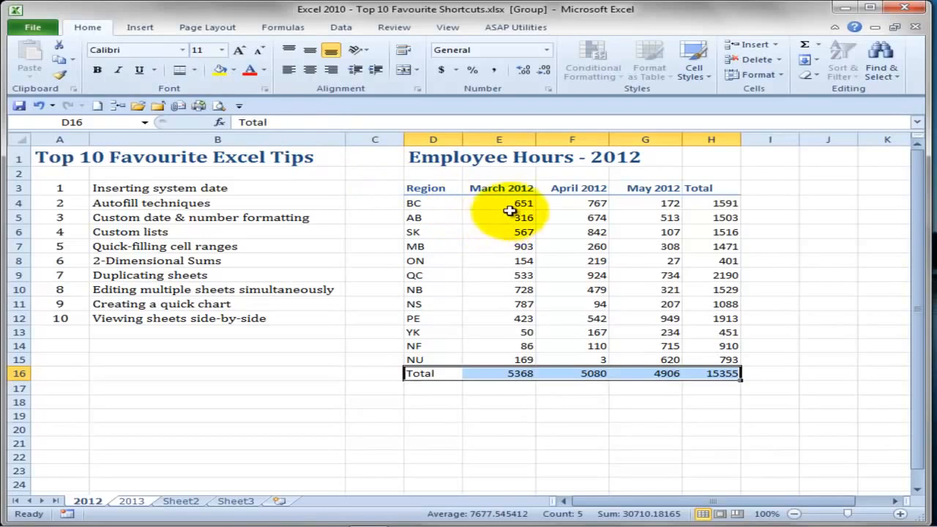
- Format the figures in E4:H16 with the $ English (U.S.) accounting format
left_click_drag(505, 205, 709, 375)
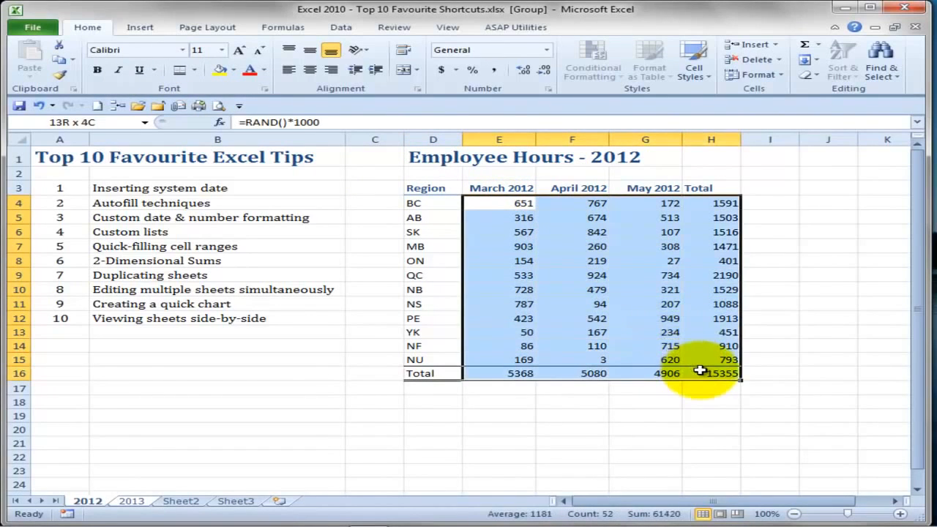
left_click(457, 70)
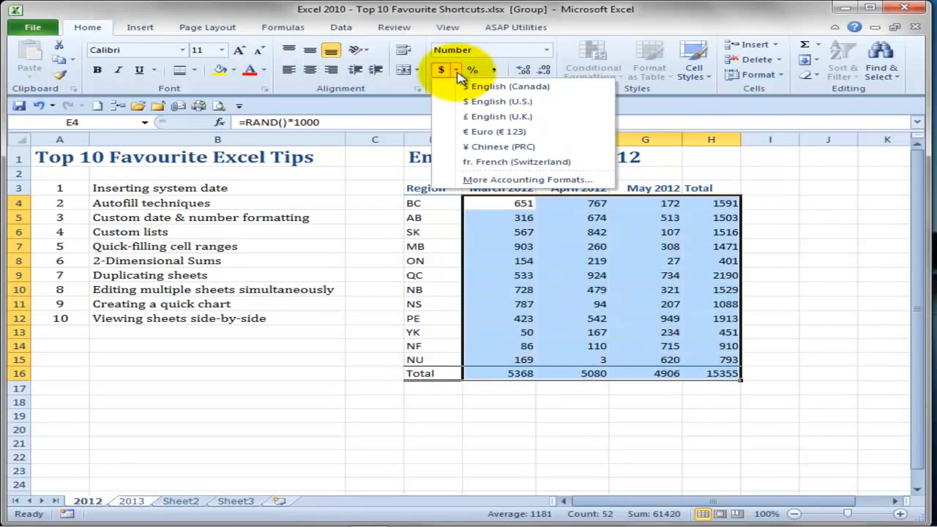
left_click(474, 107)
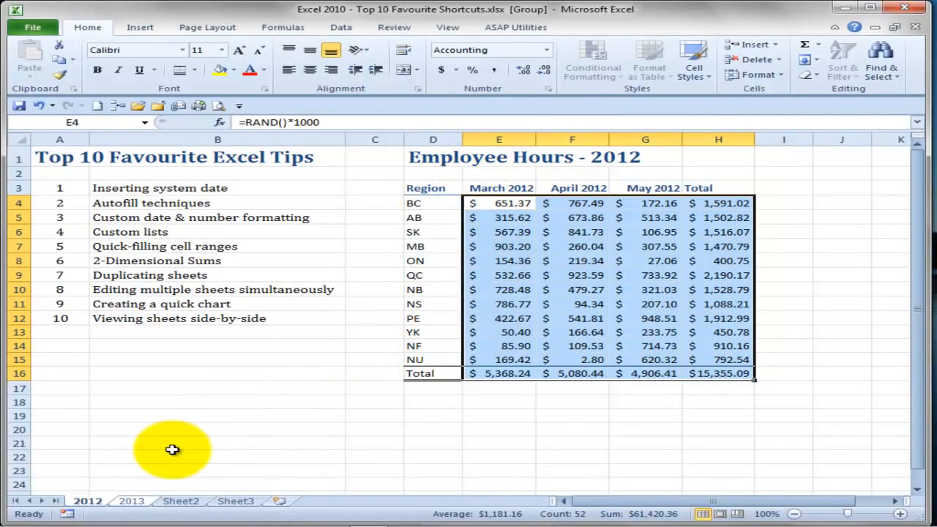
- Check the formatting on the 2013 sheet, return to 2012 and ungroup the sheets
left_click(132, 502)
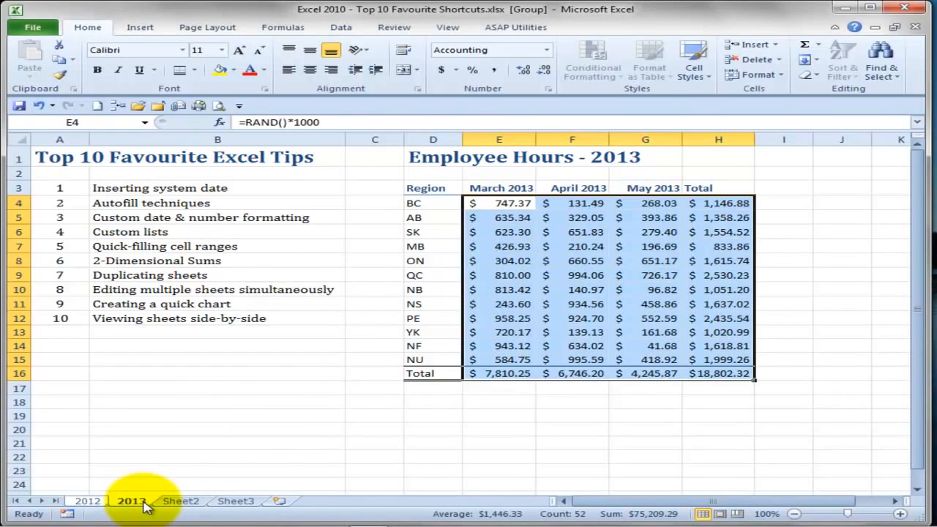
left_click(88, 502)
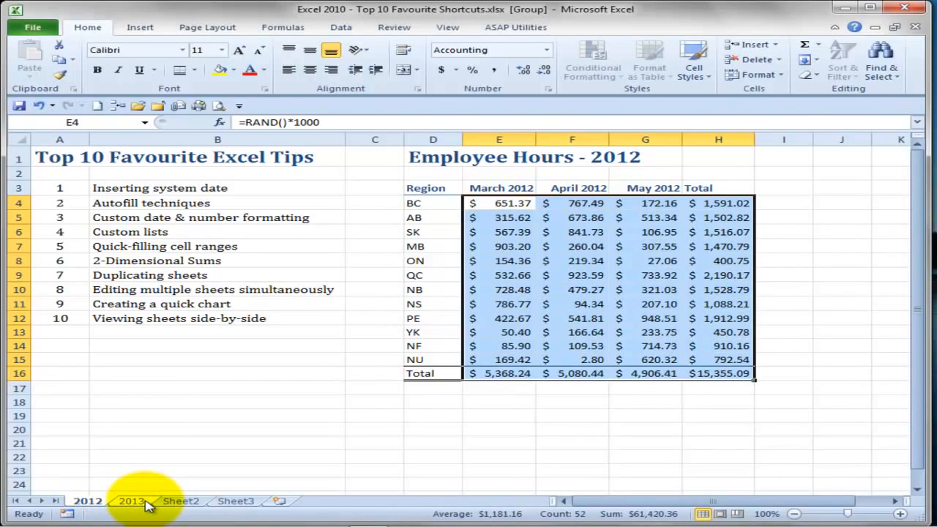
right_click(93, 504)
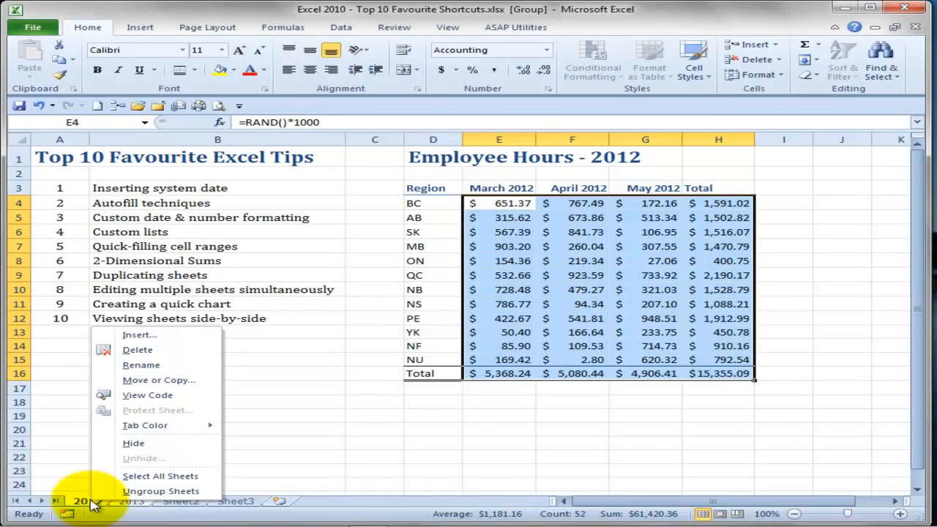
left_click(127, 491)
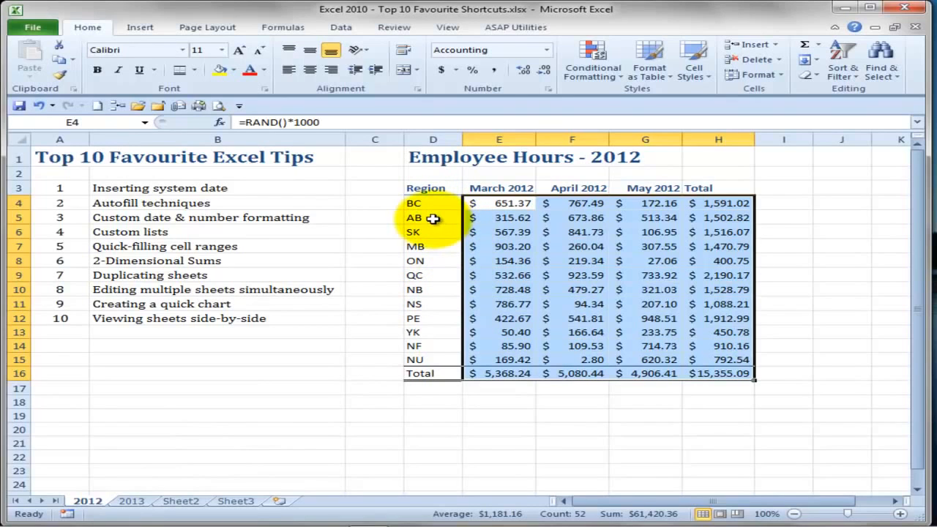
- Create a column chart on its own sheet from the monthly data in D3:G15, leaving out the totals
left_click_drag(432, 188, 633, 354)
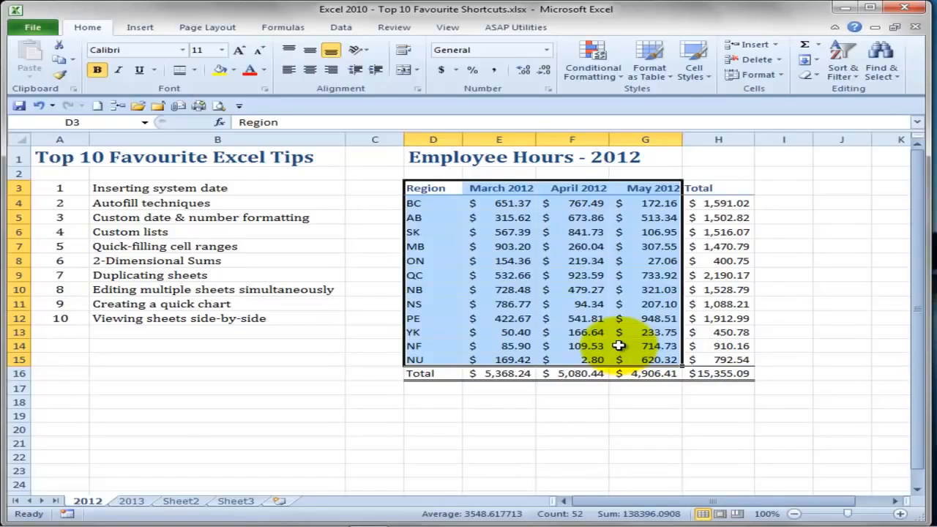
key("F11")
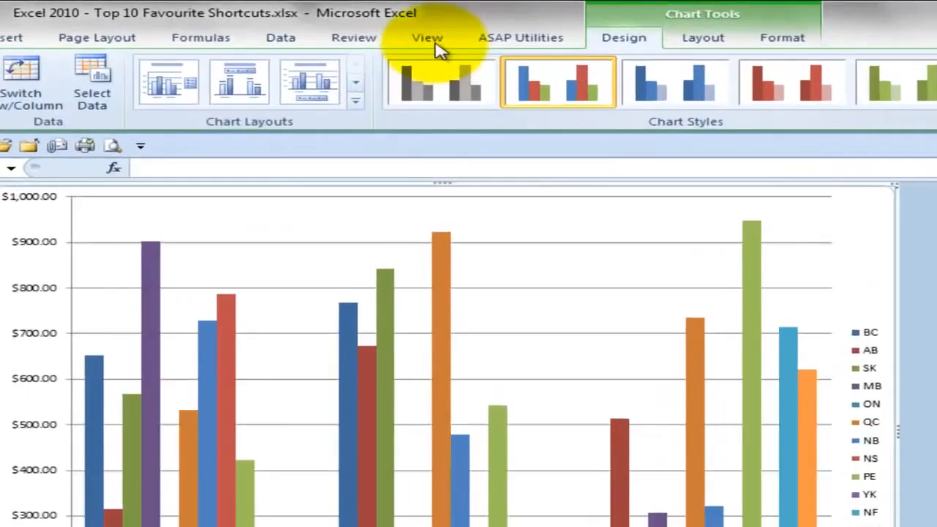
- Open a second window of the workbook and arrange both windows tiled side by side
left_click(434, 44)
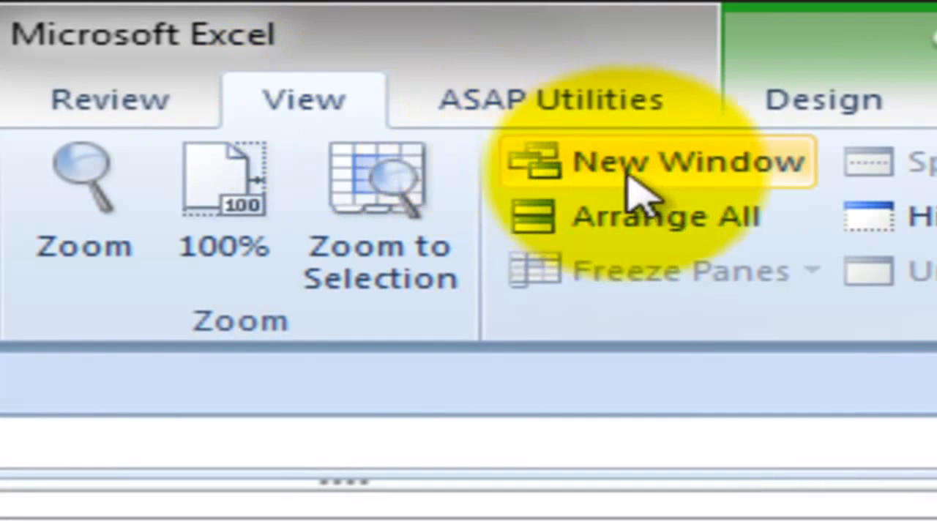
left_click(720, 185)
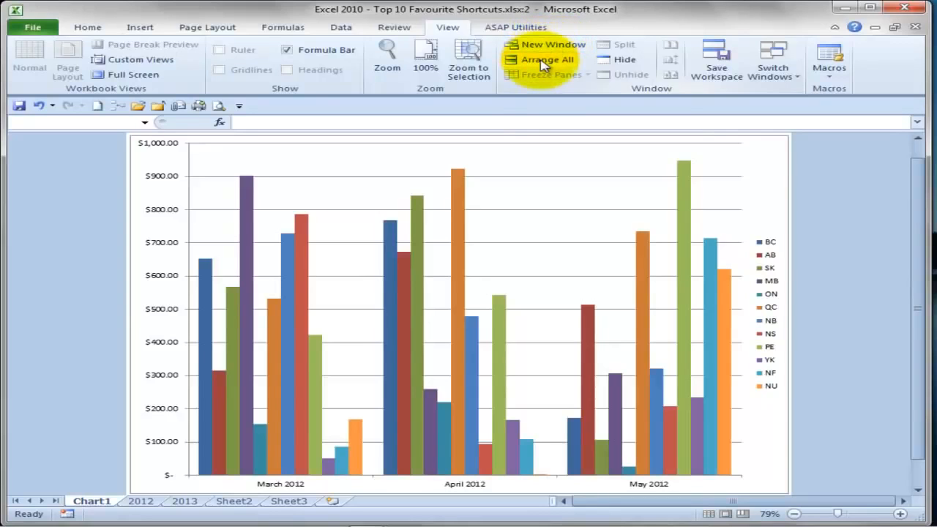
left_click(542, 63)
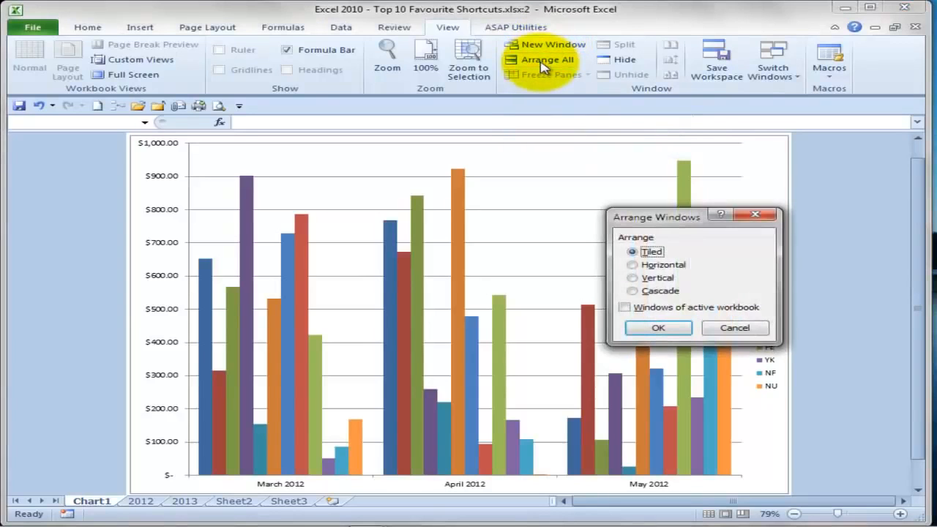
left_click(657, 329)
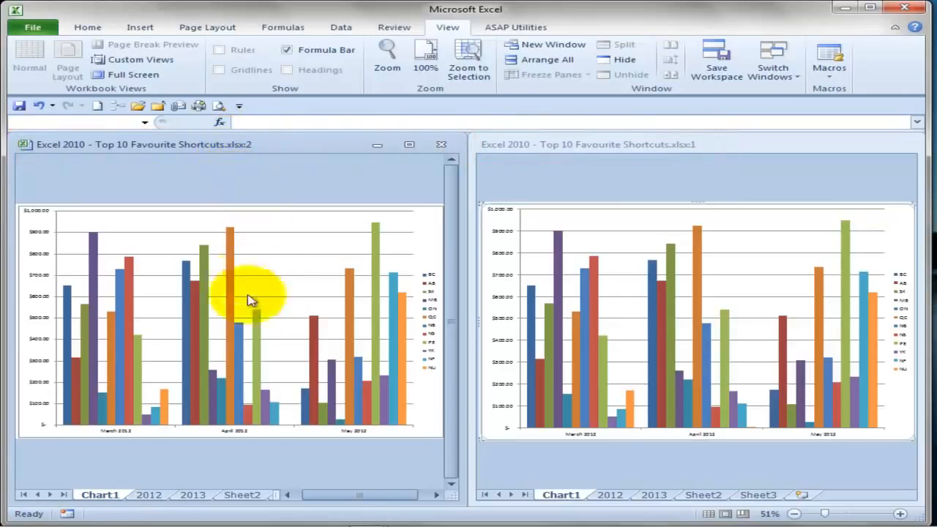
- Show the 2012 hours table in the second window beside the chart and re-enter the formula in E4 to recalculate the random figures
left_click(153, 497)
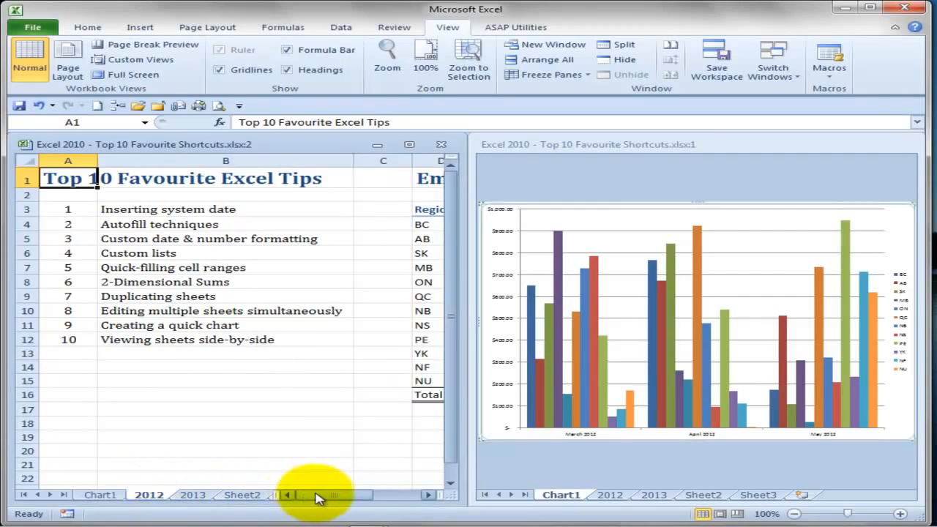
left_click_drag(331, 502, 381, 500)
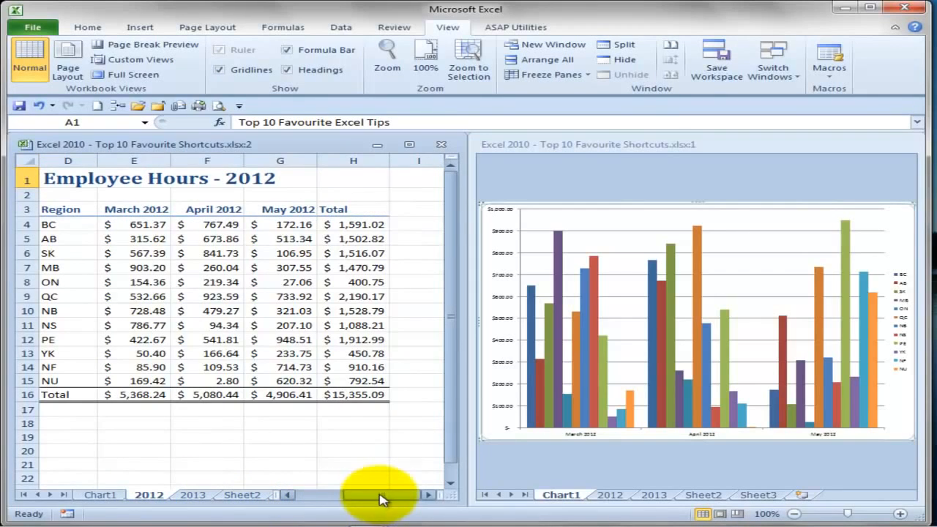
left_click(149, 226)
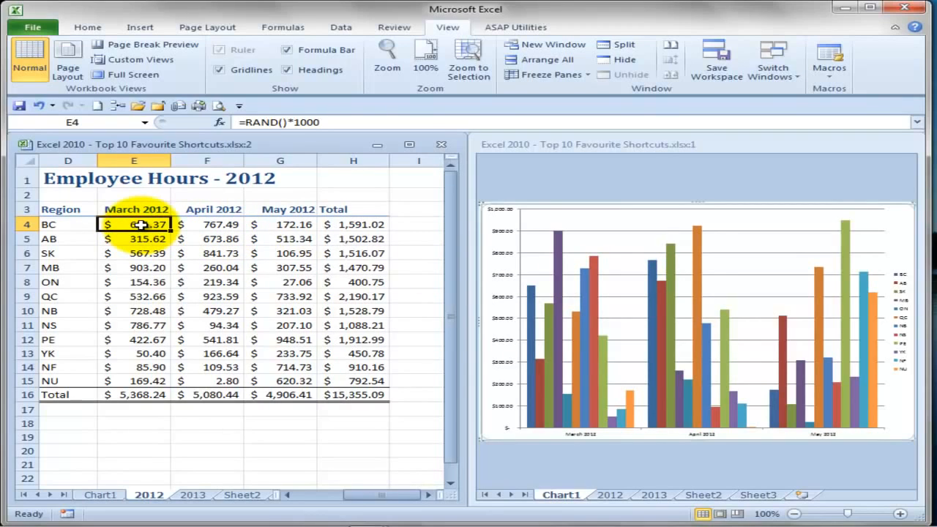
key("F2")
key("Return")
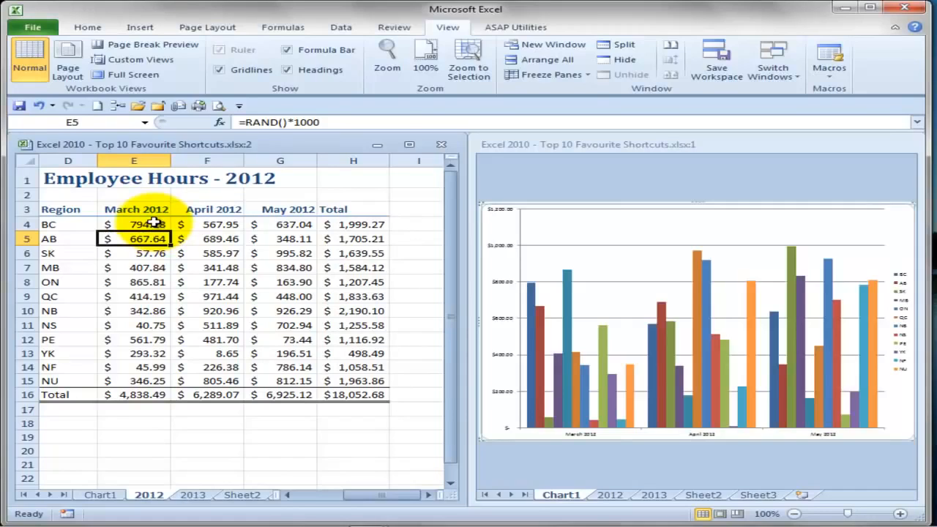
left_click(154, 223)
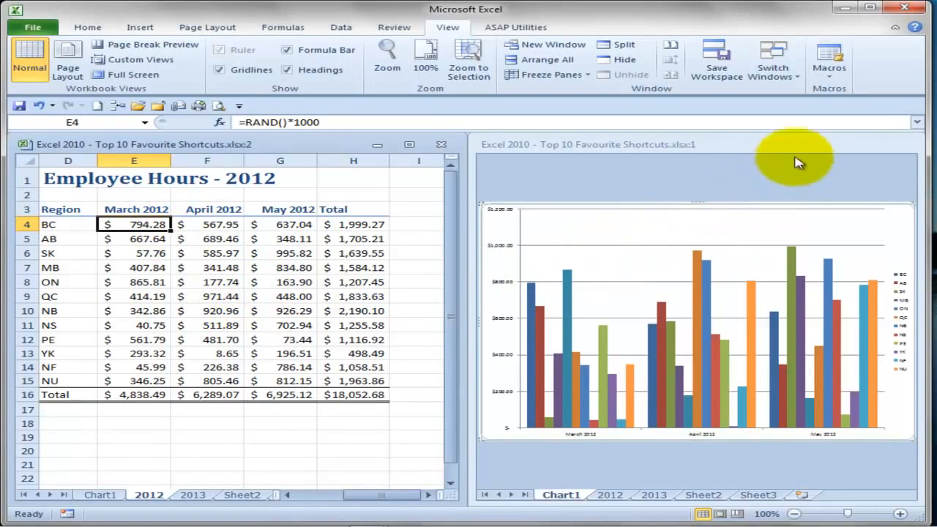
- Close the window showing the chart and maximize the remaining window with the 2012 sheet's tips list and hours table in view
left_click(858, 151)
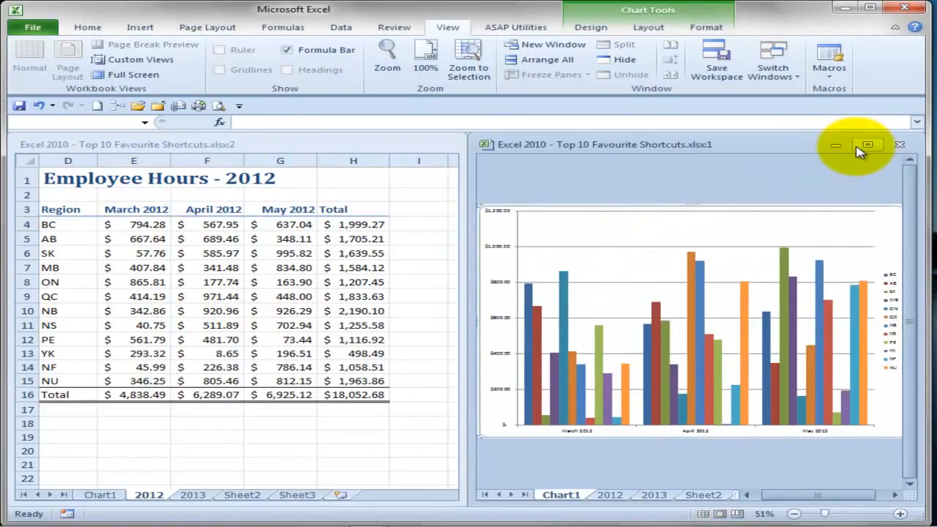
left_click(900, 146)
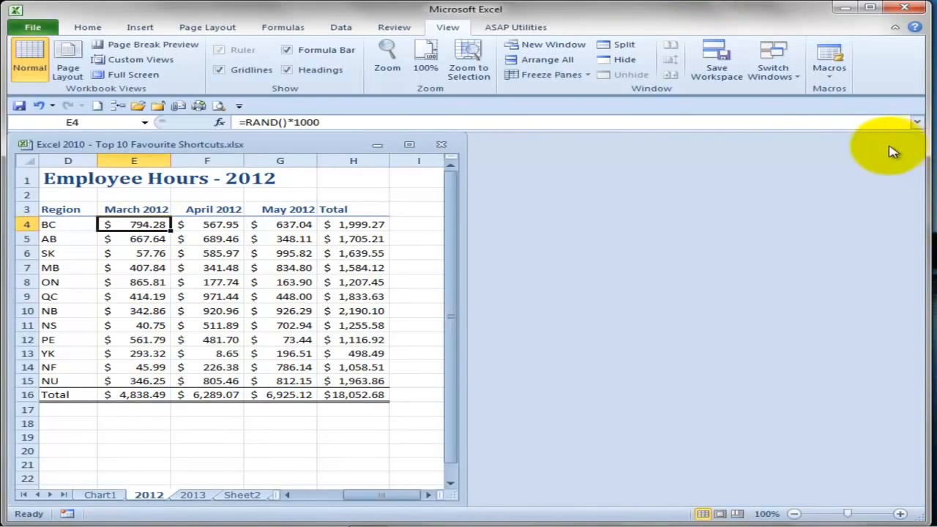
left_click(409, 146)
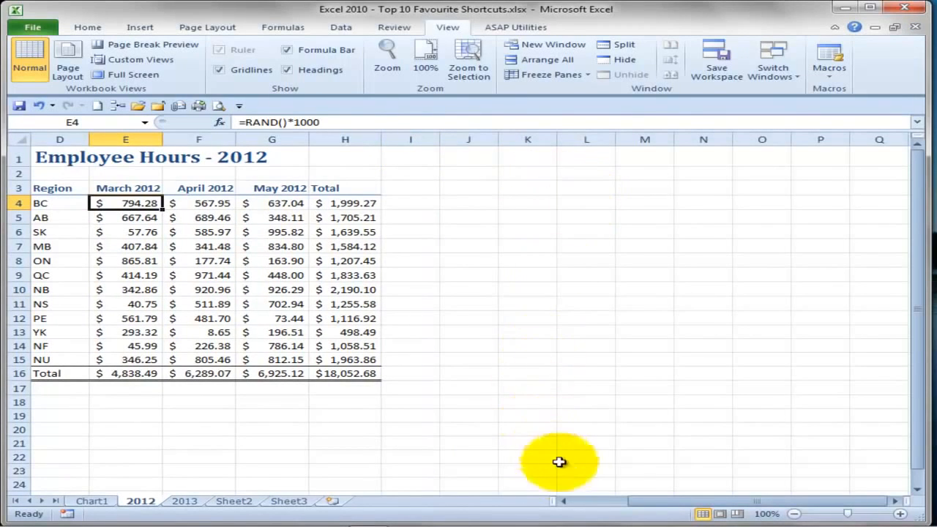
left_click(581, 502)
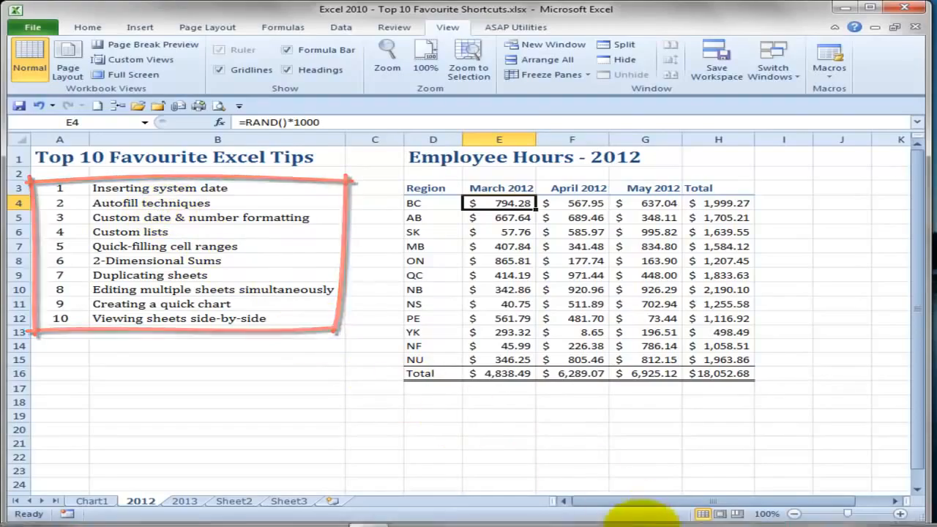
mouse_move(642, 526)
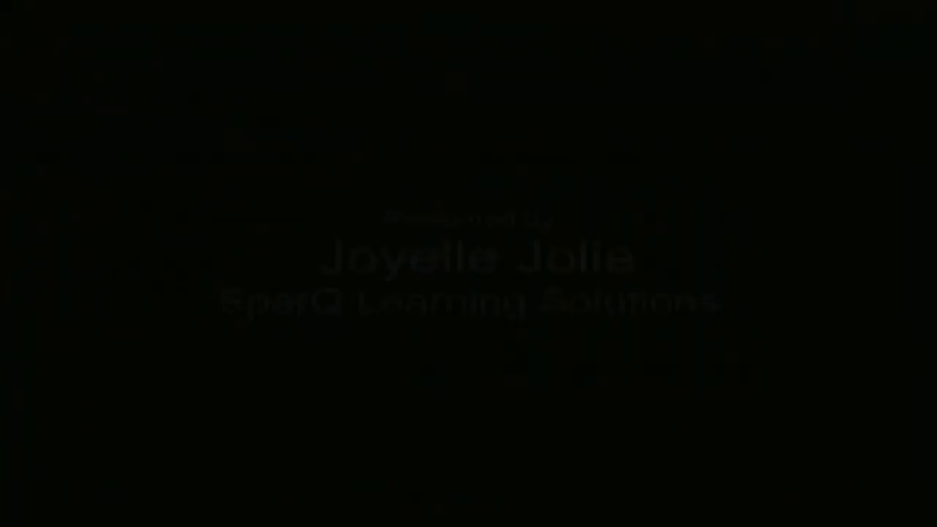